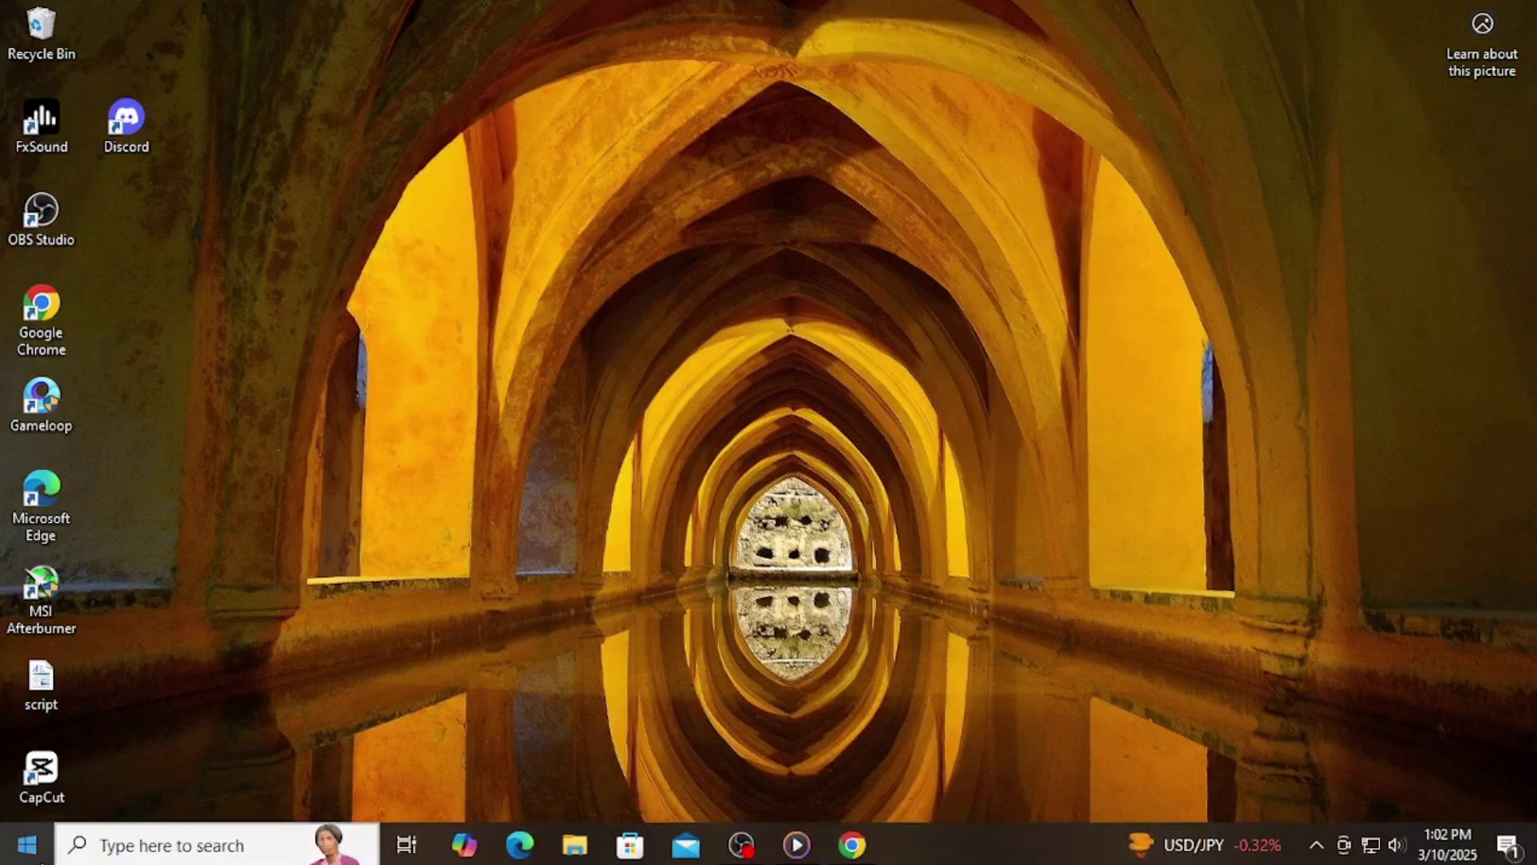
Check the CPU's virtualization status in Task Manager's performance details, and close Task Manager
{"action": "right_click", "coordinate": [36, 857]}
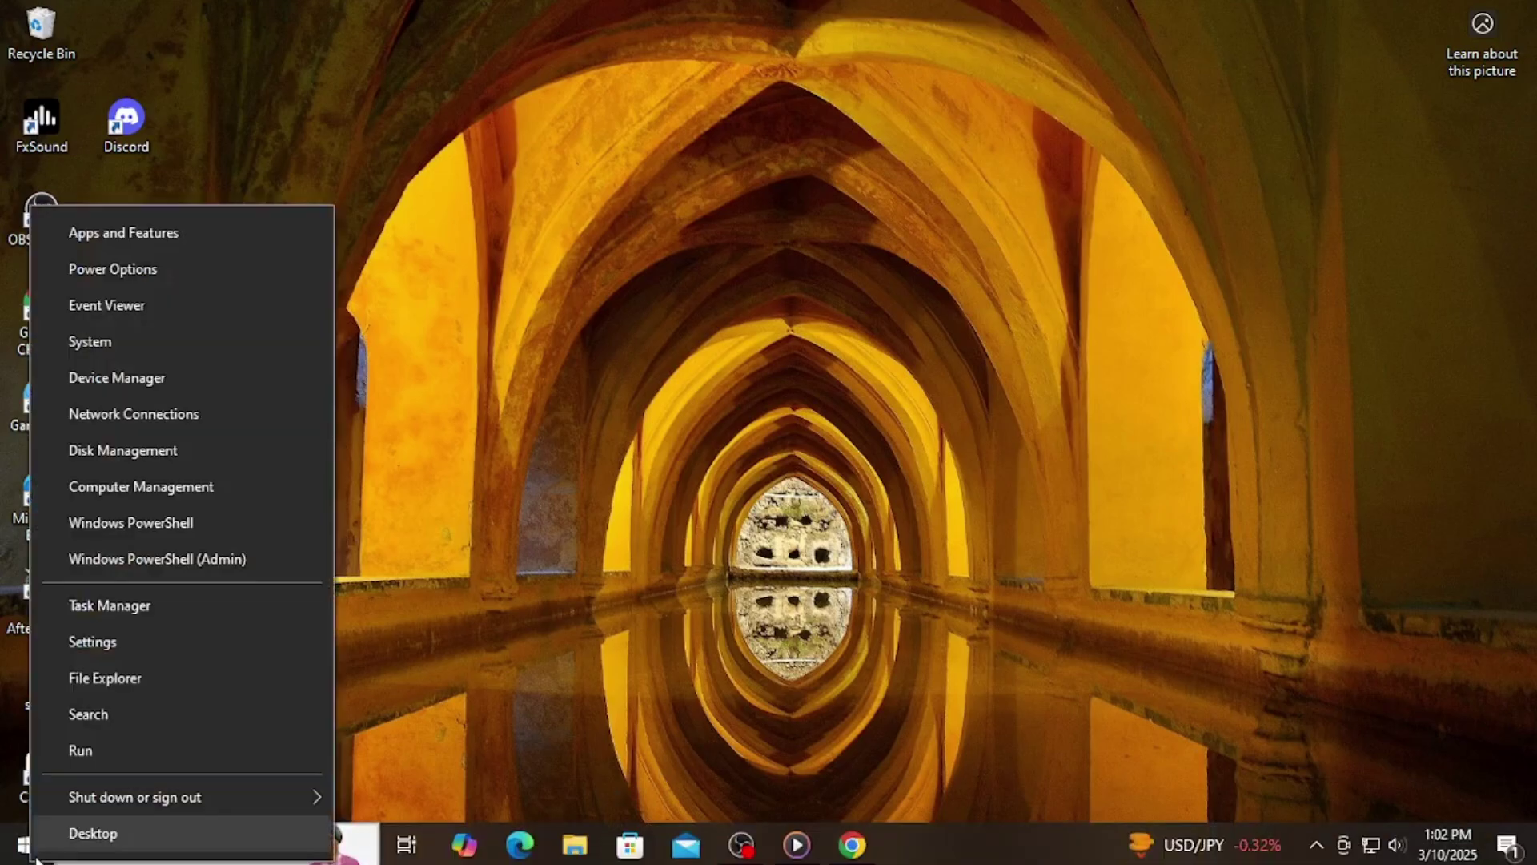
{"action": "left_click", "coordinate": [133, 607]}
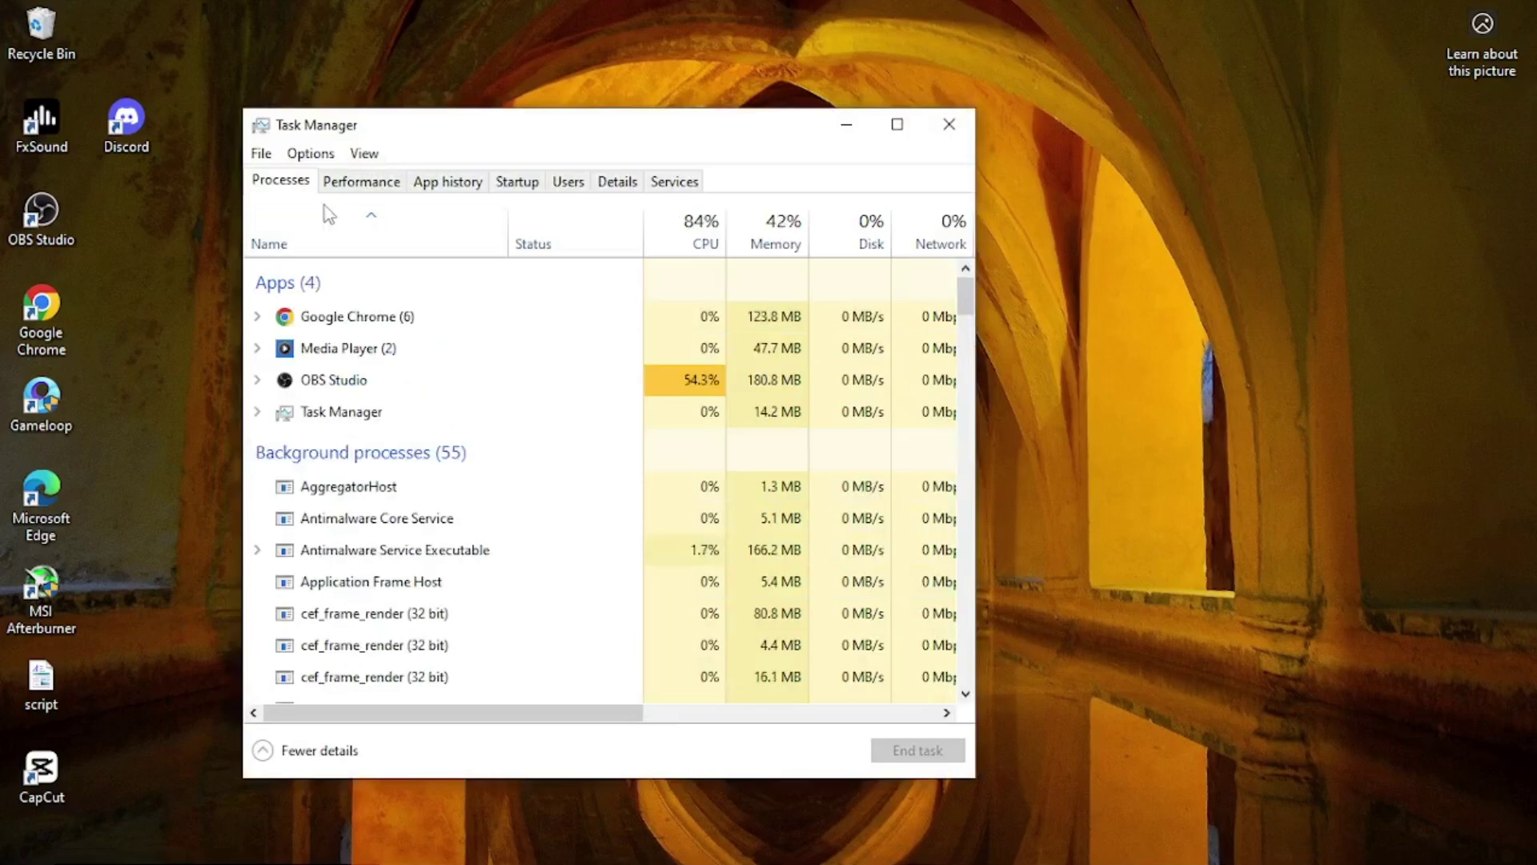
{"action": "left_click", "coordinate": [335, 184]}
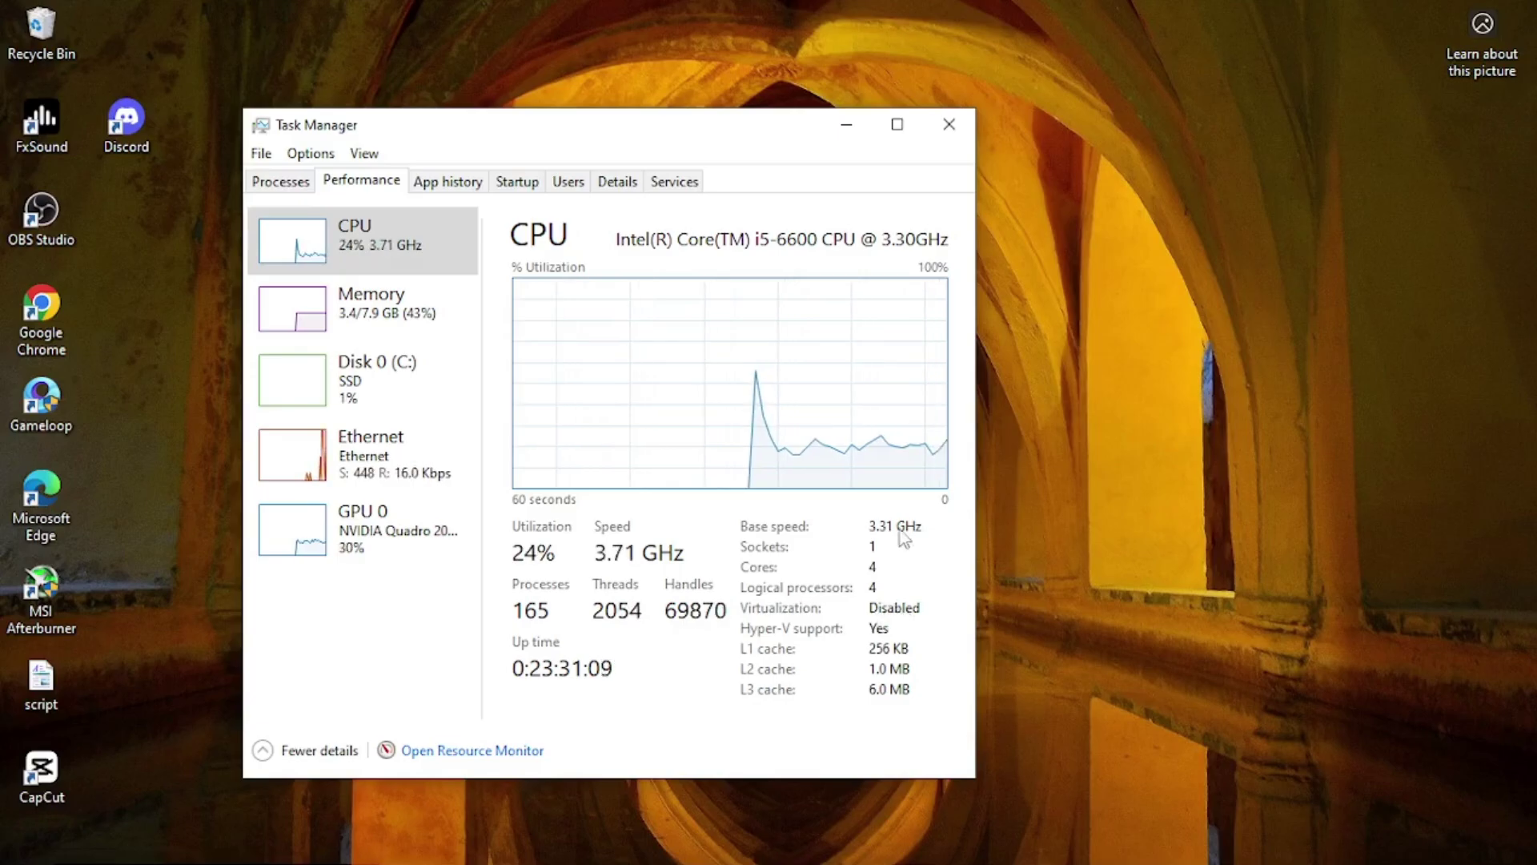
{"action": "left_click", "coordinate": [949, 125]}
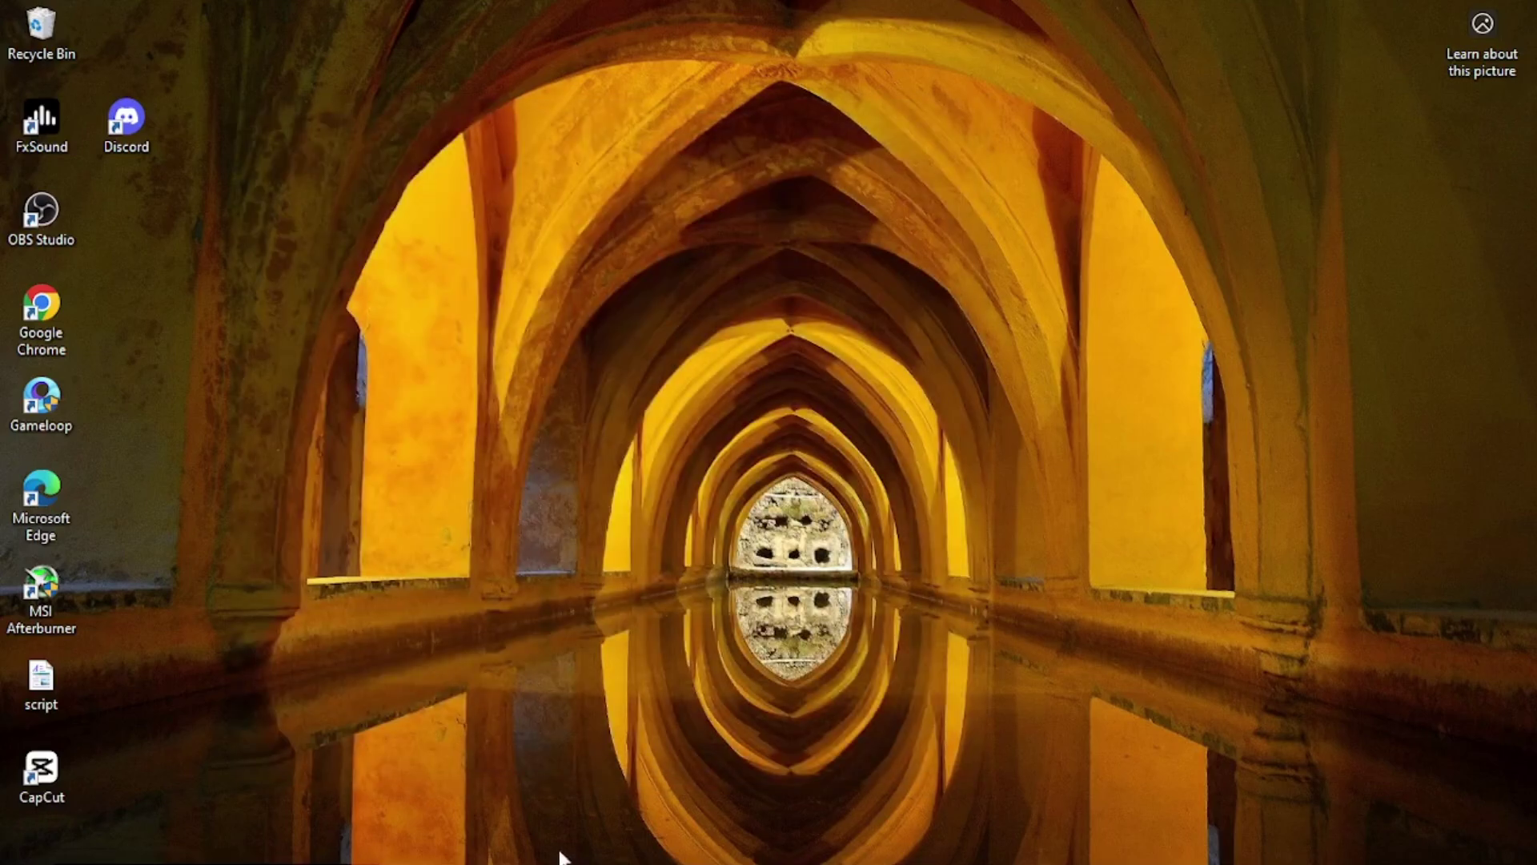
Search Windows for "windows fea" and open the Turn Windows features on or off dialog
{"action": "mouse_move", "coordinate": [439, 860]}
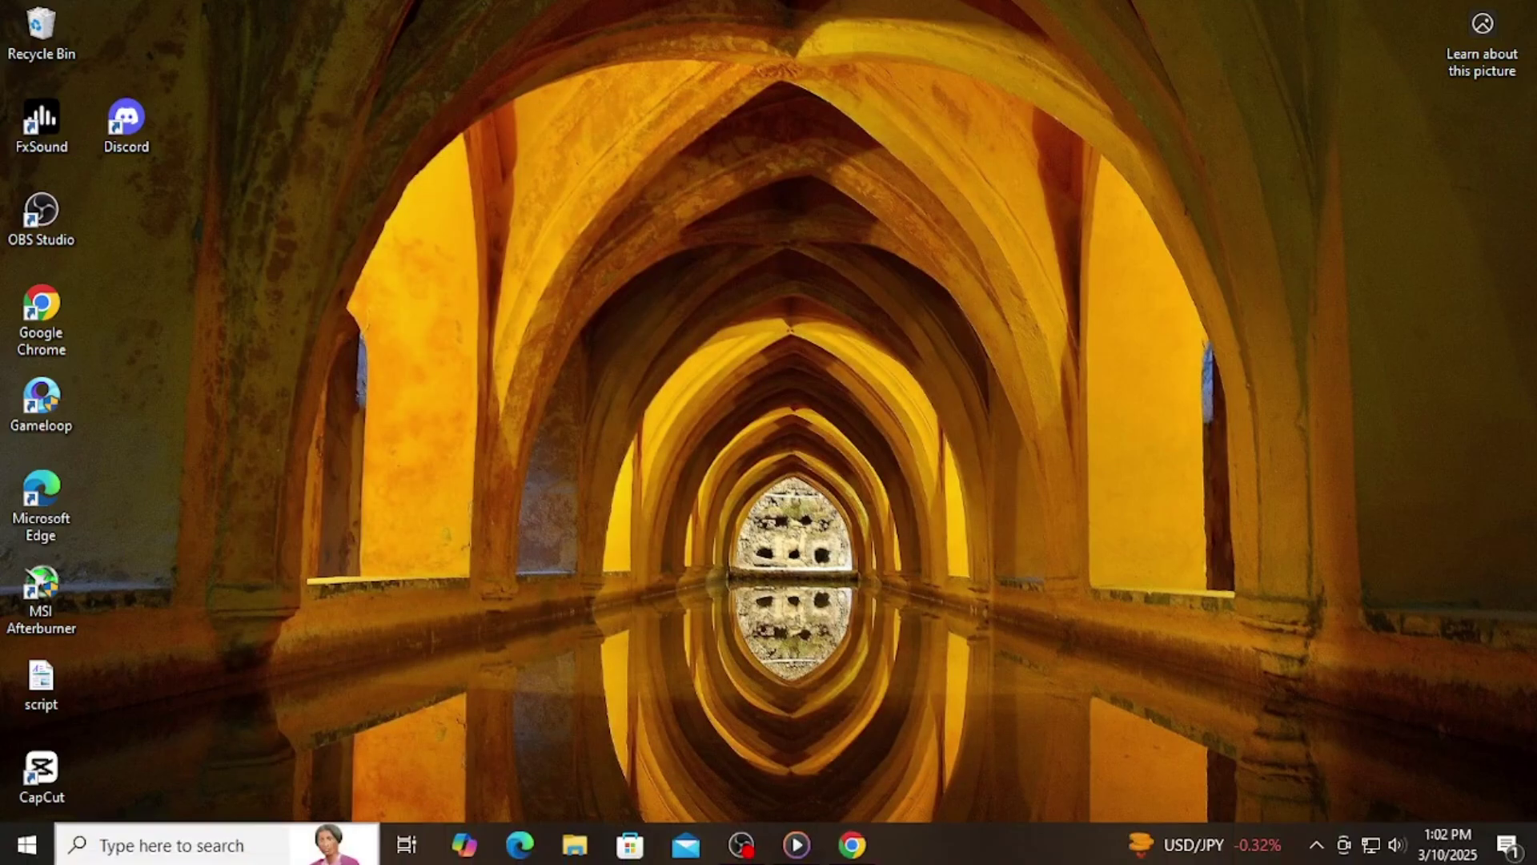
{"action": "left_click", "coordinate": [229, 853]}
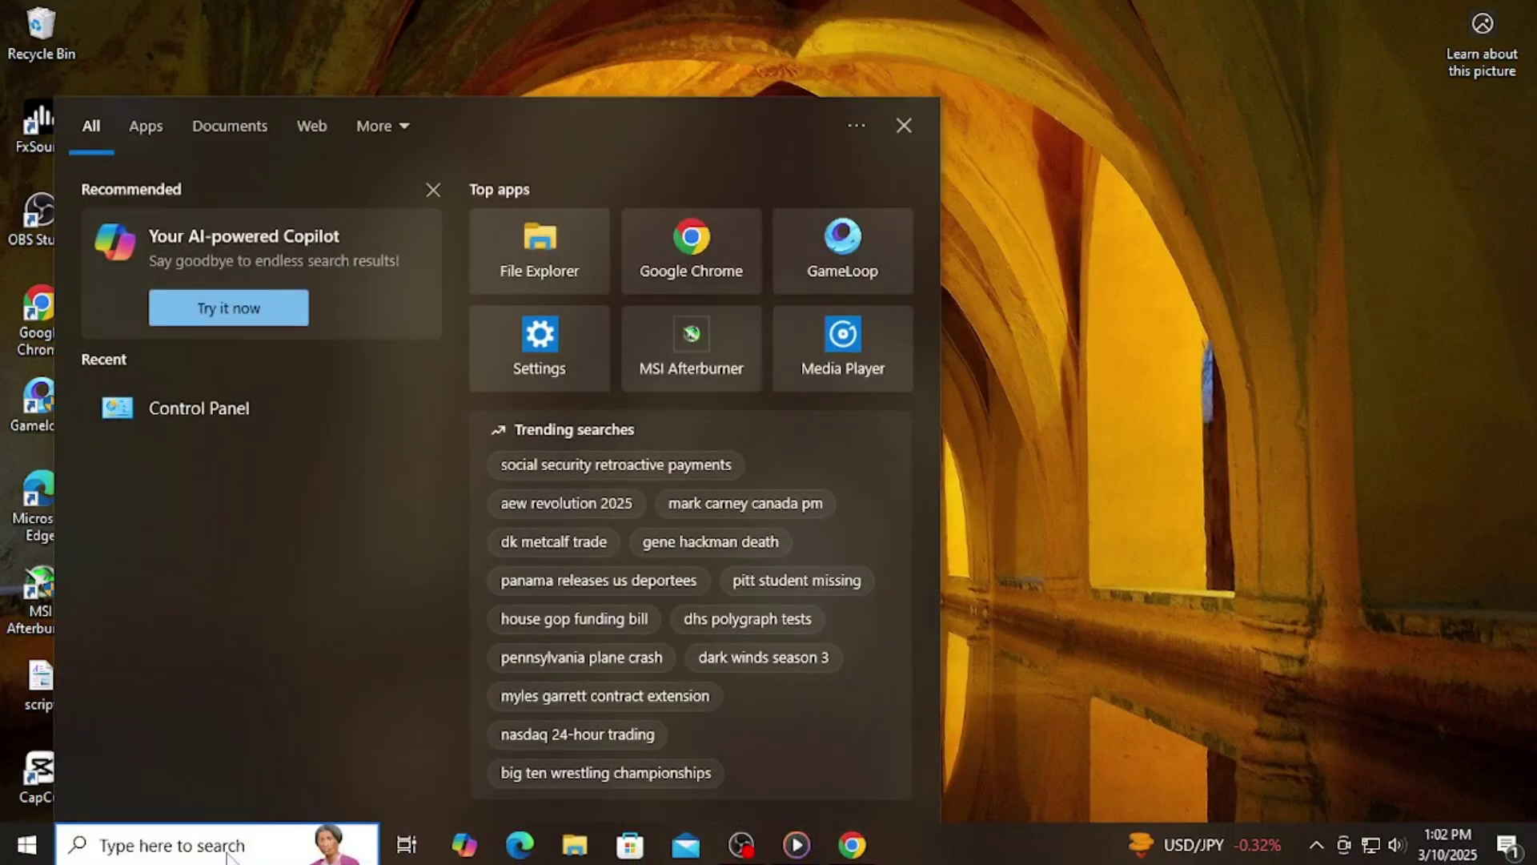
{"action": "type", "text": "wind"}
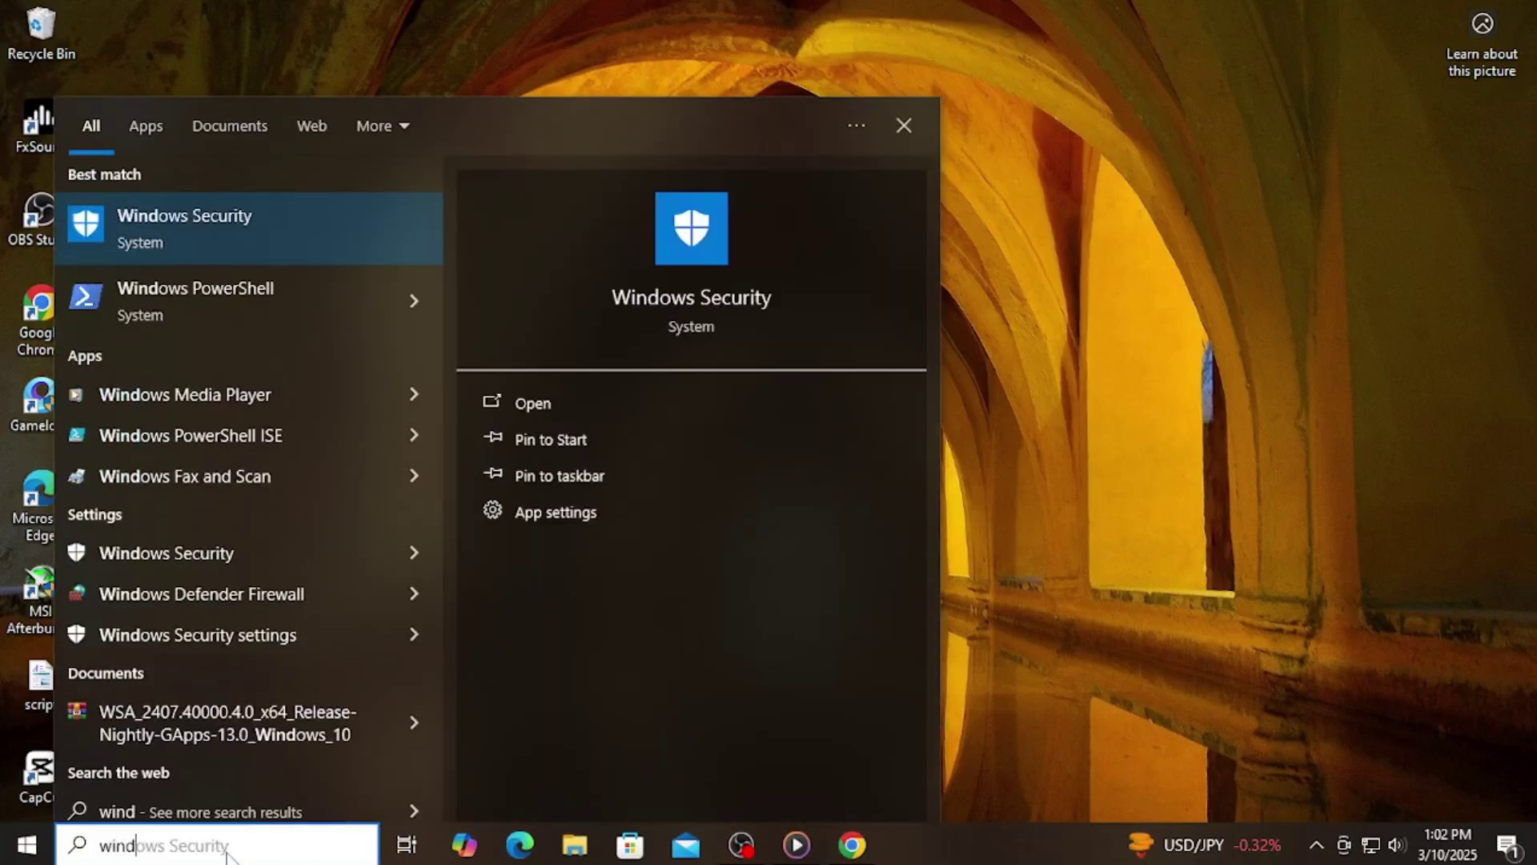
{"action": "type", "text": "ows fea"}
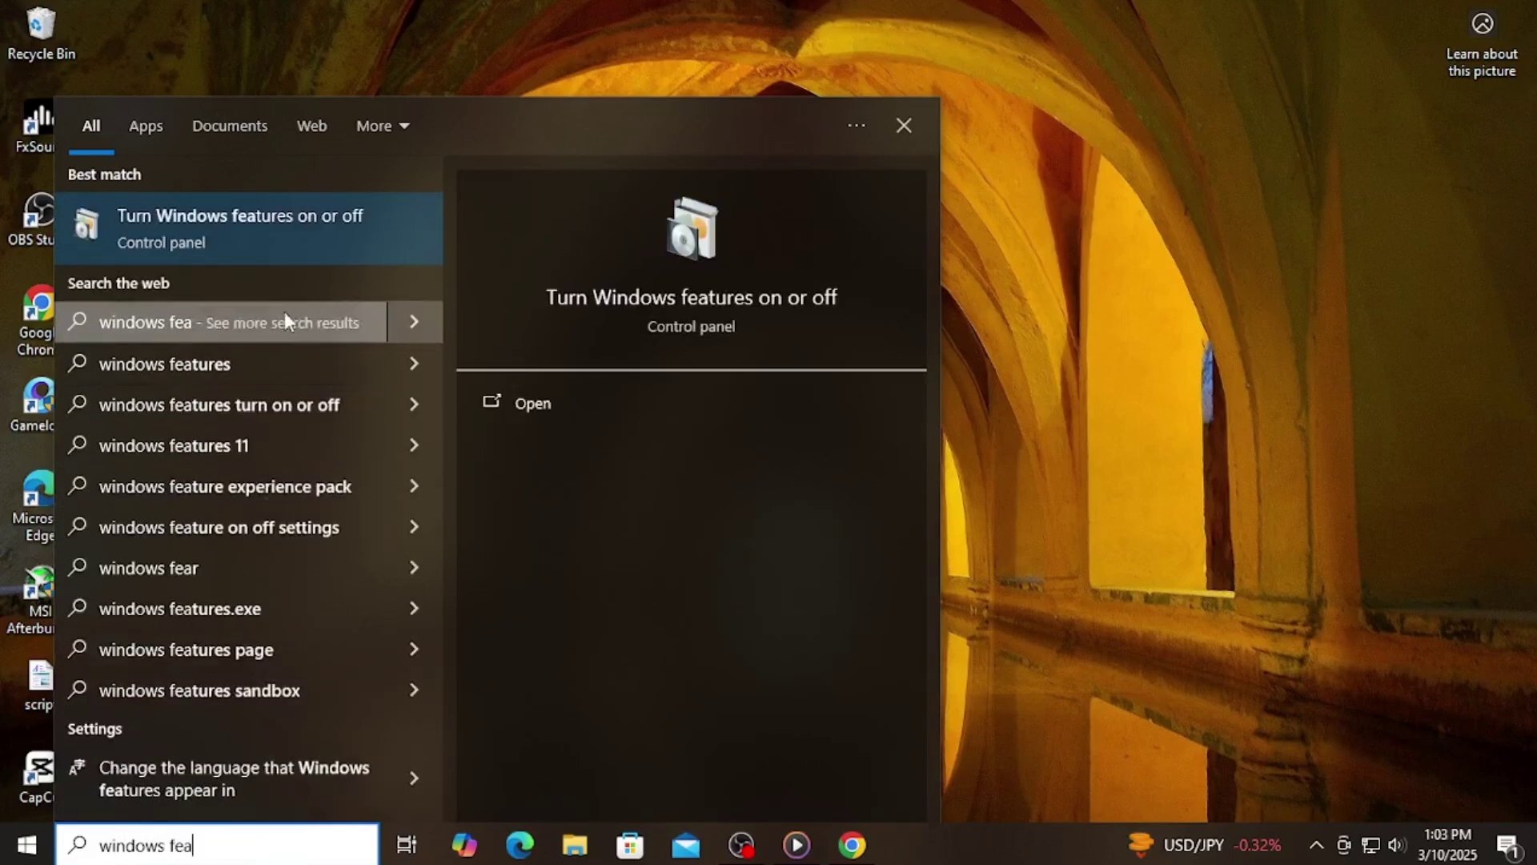
{"action": "left_click", "coordinate": [280, 238]}
Enable the Virtual Machine Platform feature, apply the change and restart the PC
{"action": "scroll", "coordinate": [741, 485], "scroll_direction": "down", "scroll_amount": 5}
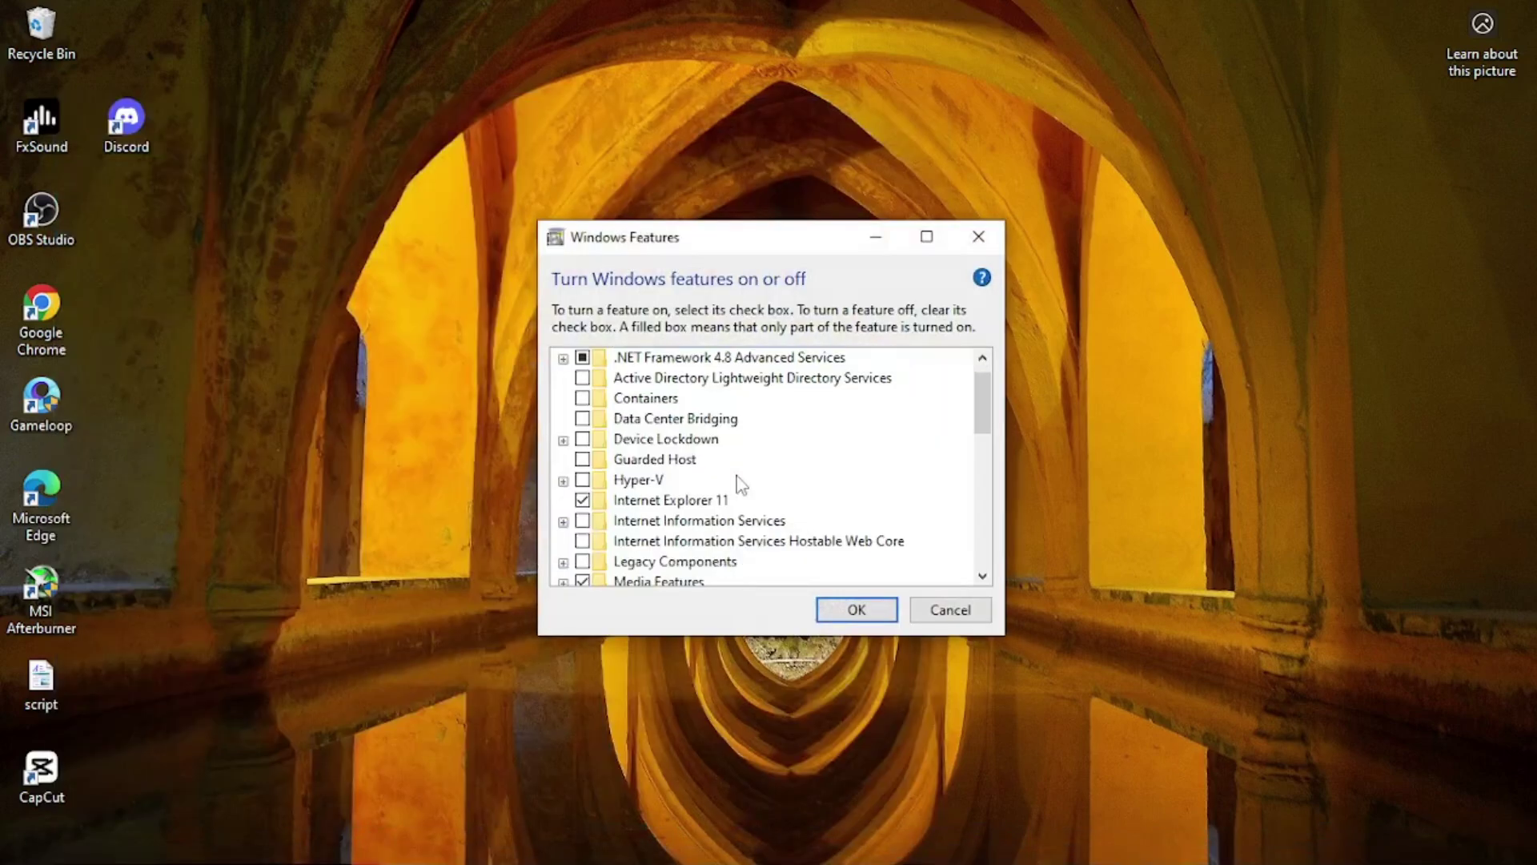
{"action": "scroll", "coordinate": [735, 484], "scroll_direction": "down", "scroll_amount": 2}
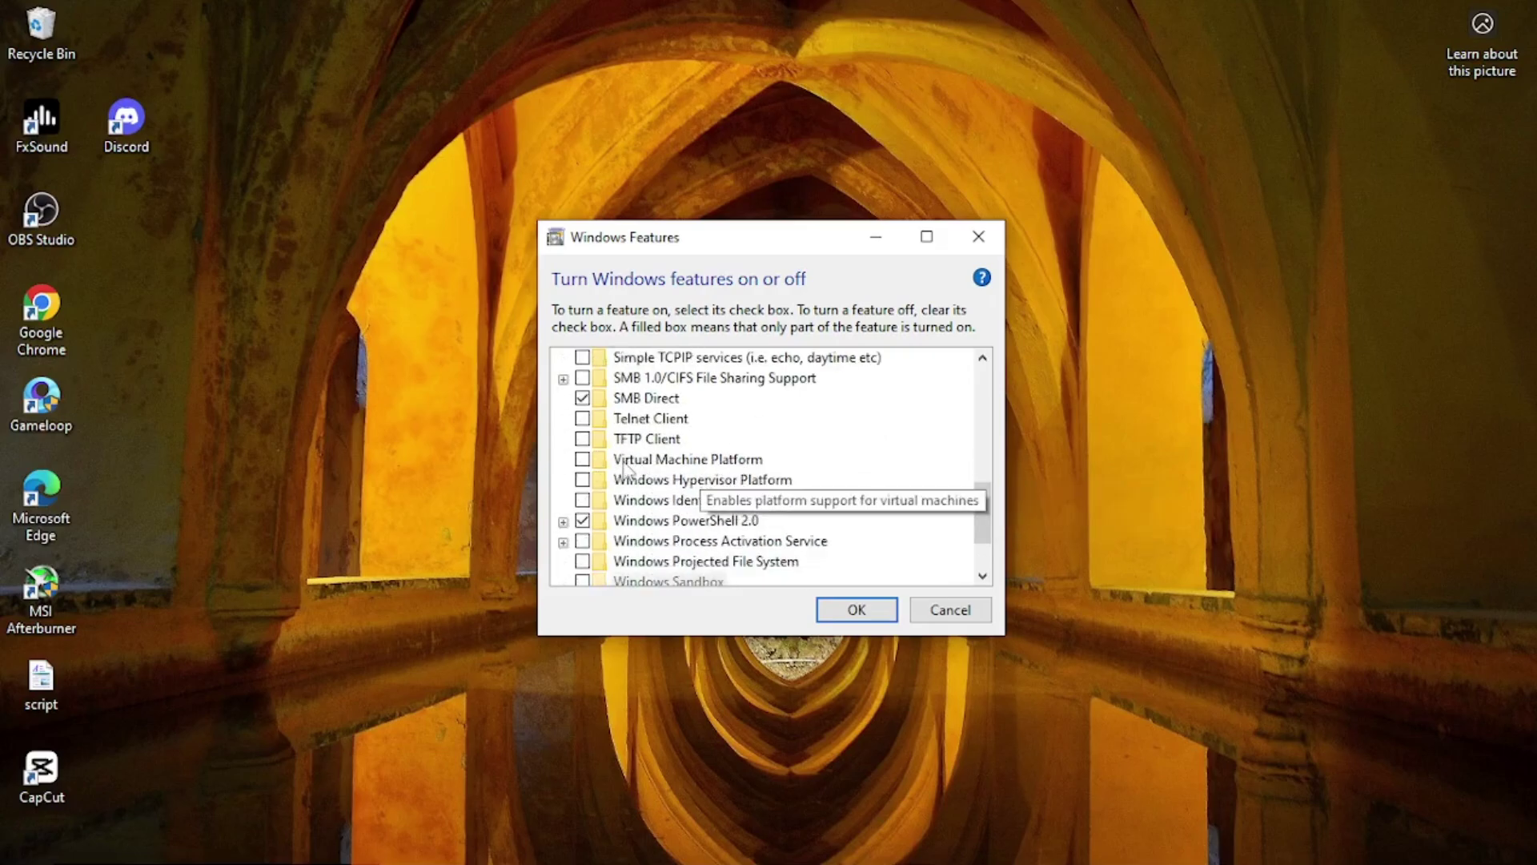
{"action": "left_click", "coordinate": [584, 460]}
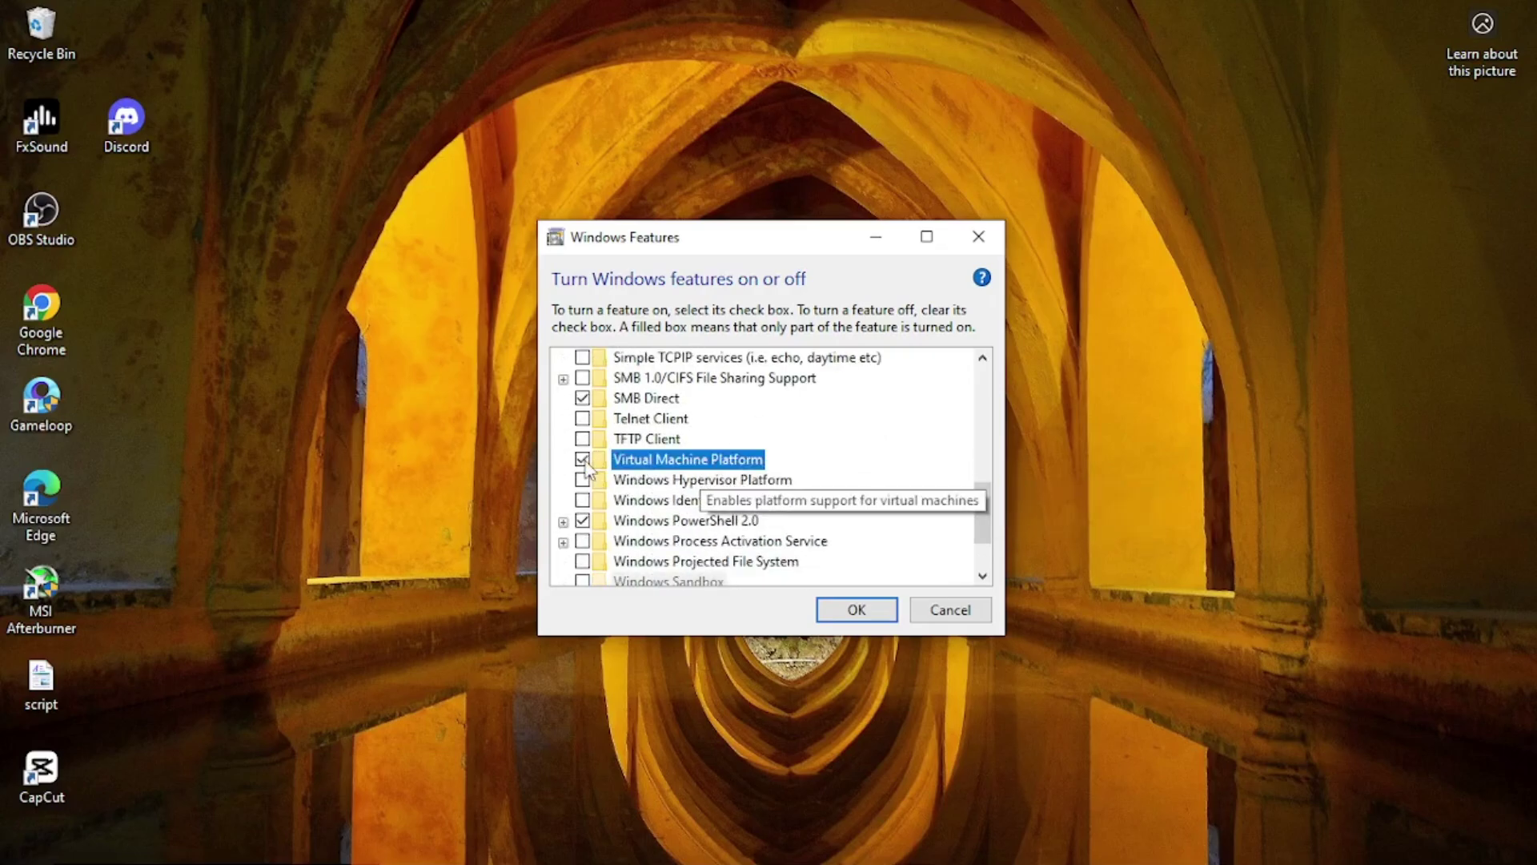
{"action": "left_click", "coordinate": [850, 613]}
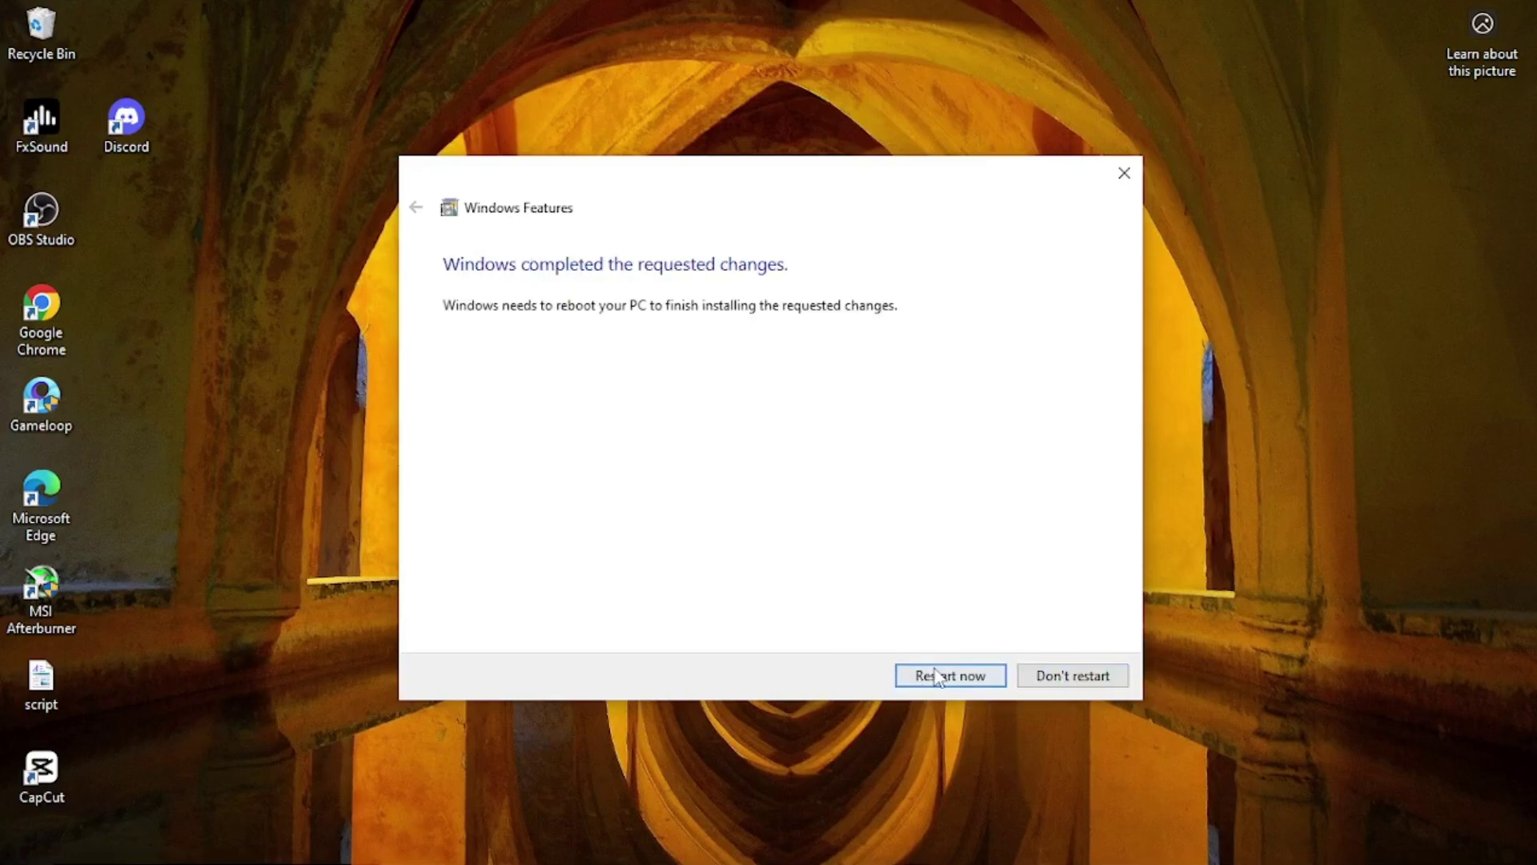
{"action": "left_click", "coordinate": [938, 675]}
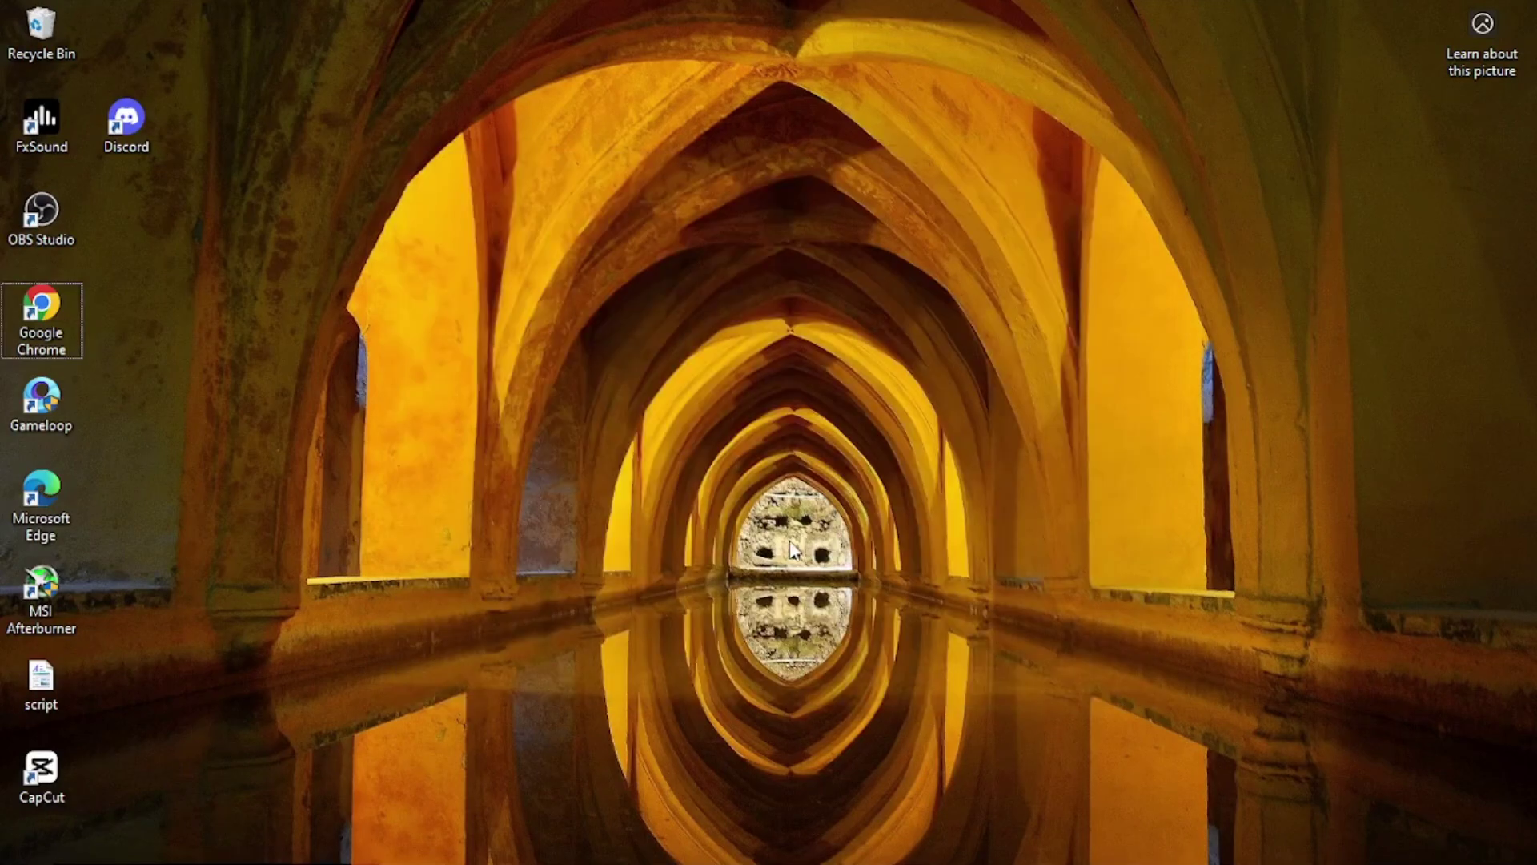
Switch to Google Chrome and search the web for "wsa github"
{"action": "left_click", "coordinate": [851, 842]}
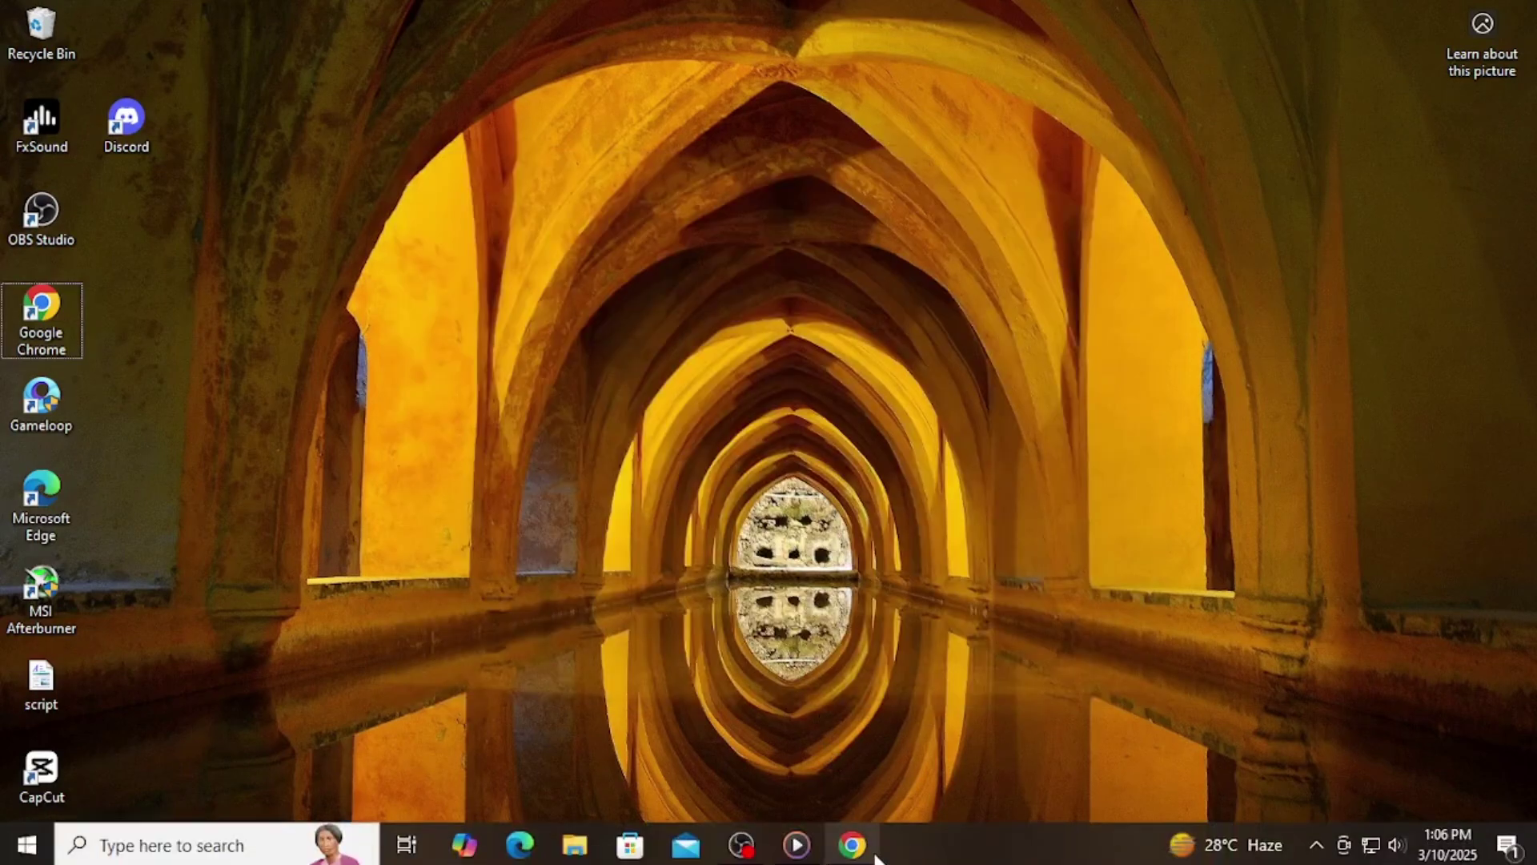
{"action": "type", "text": "wa"}
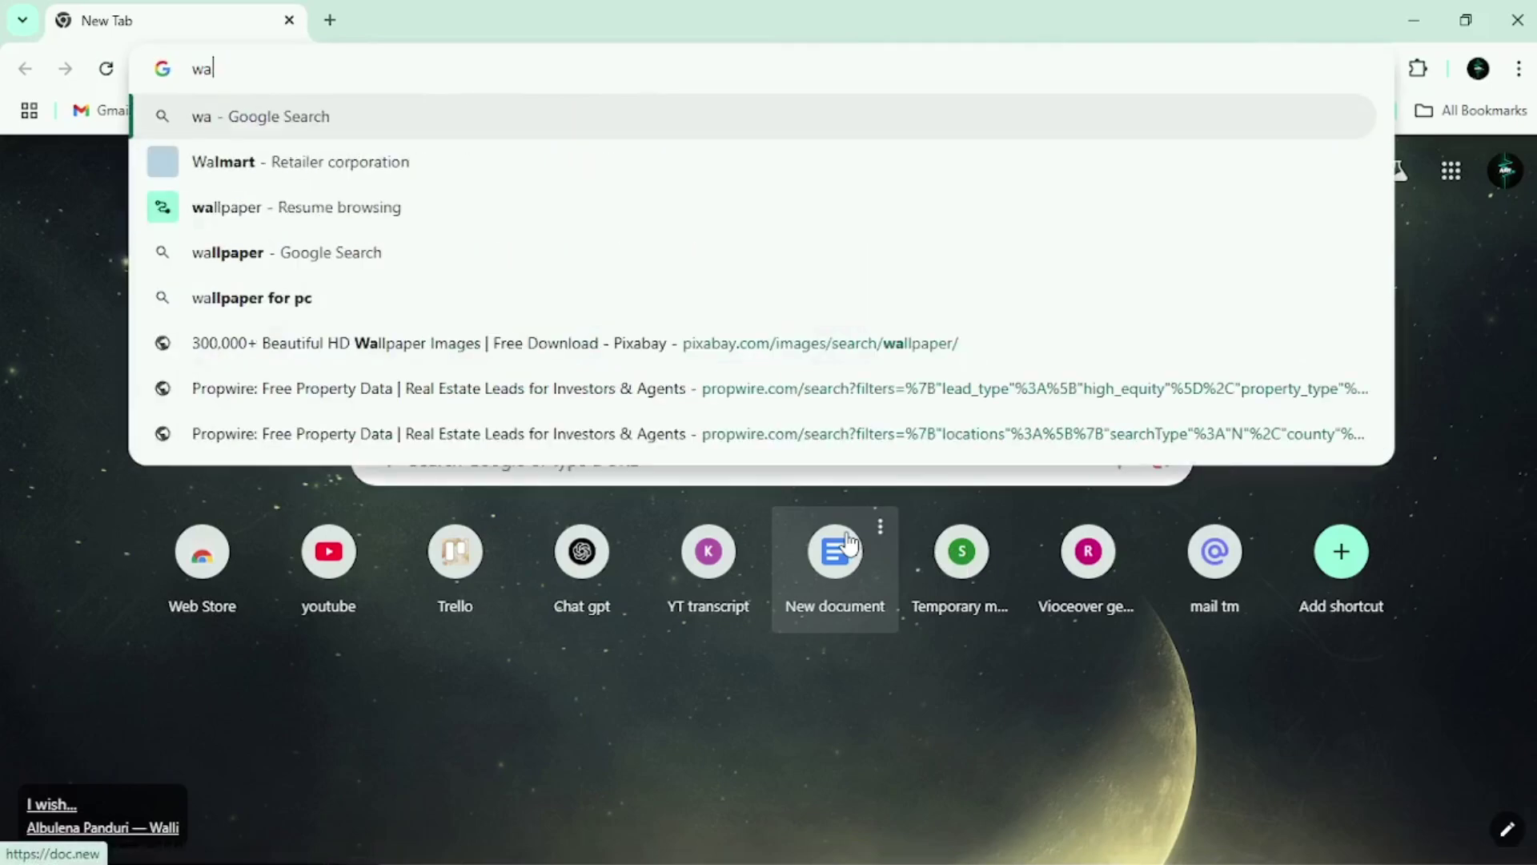
{"action": "type", "text": " github"}
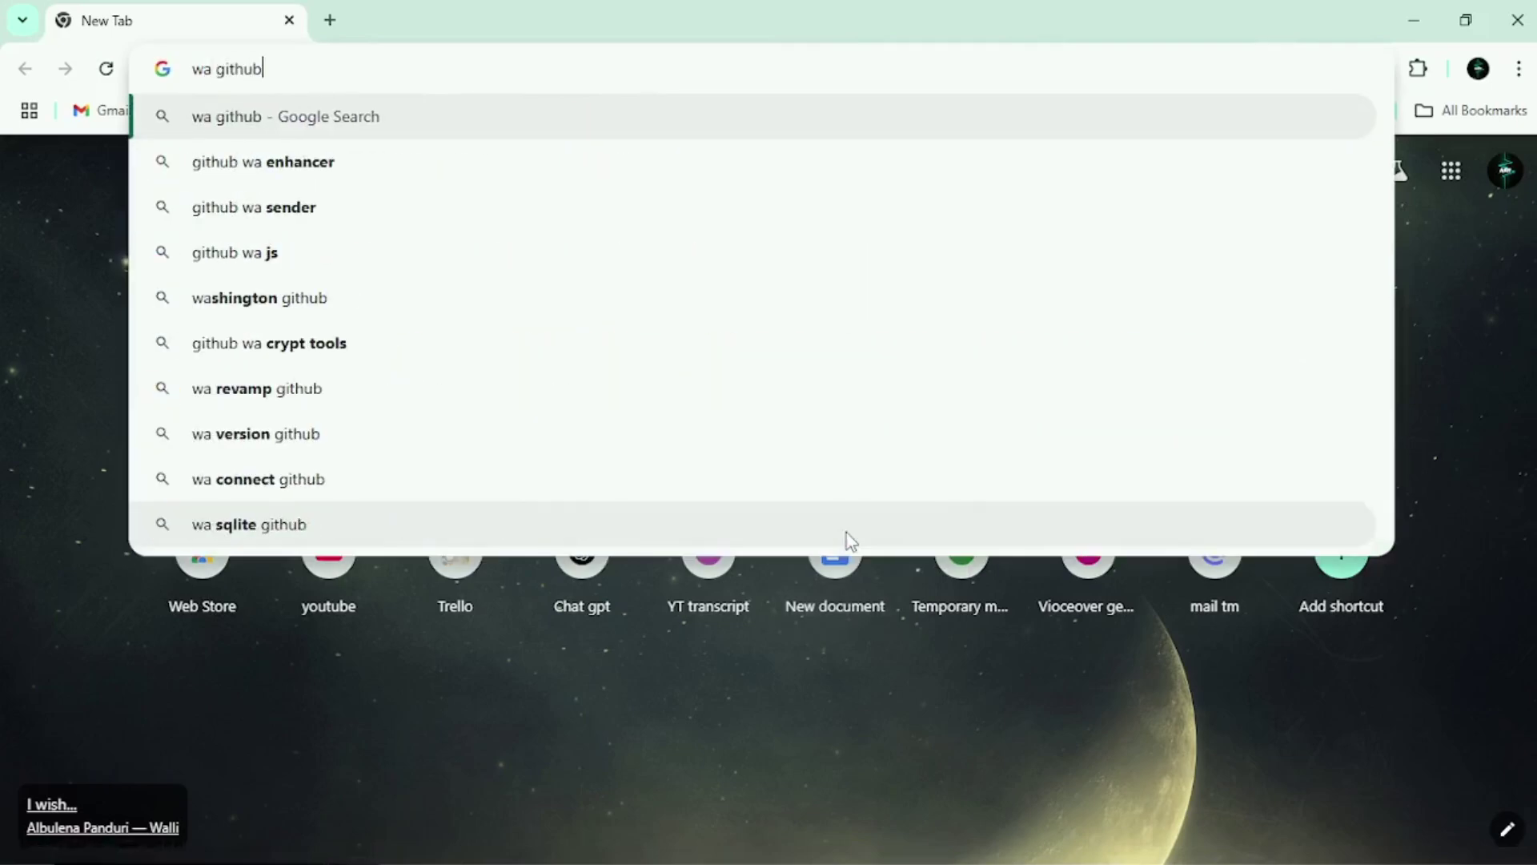
{"action": "key", "text": "Return"}
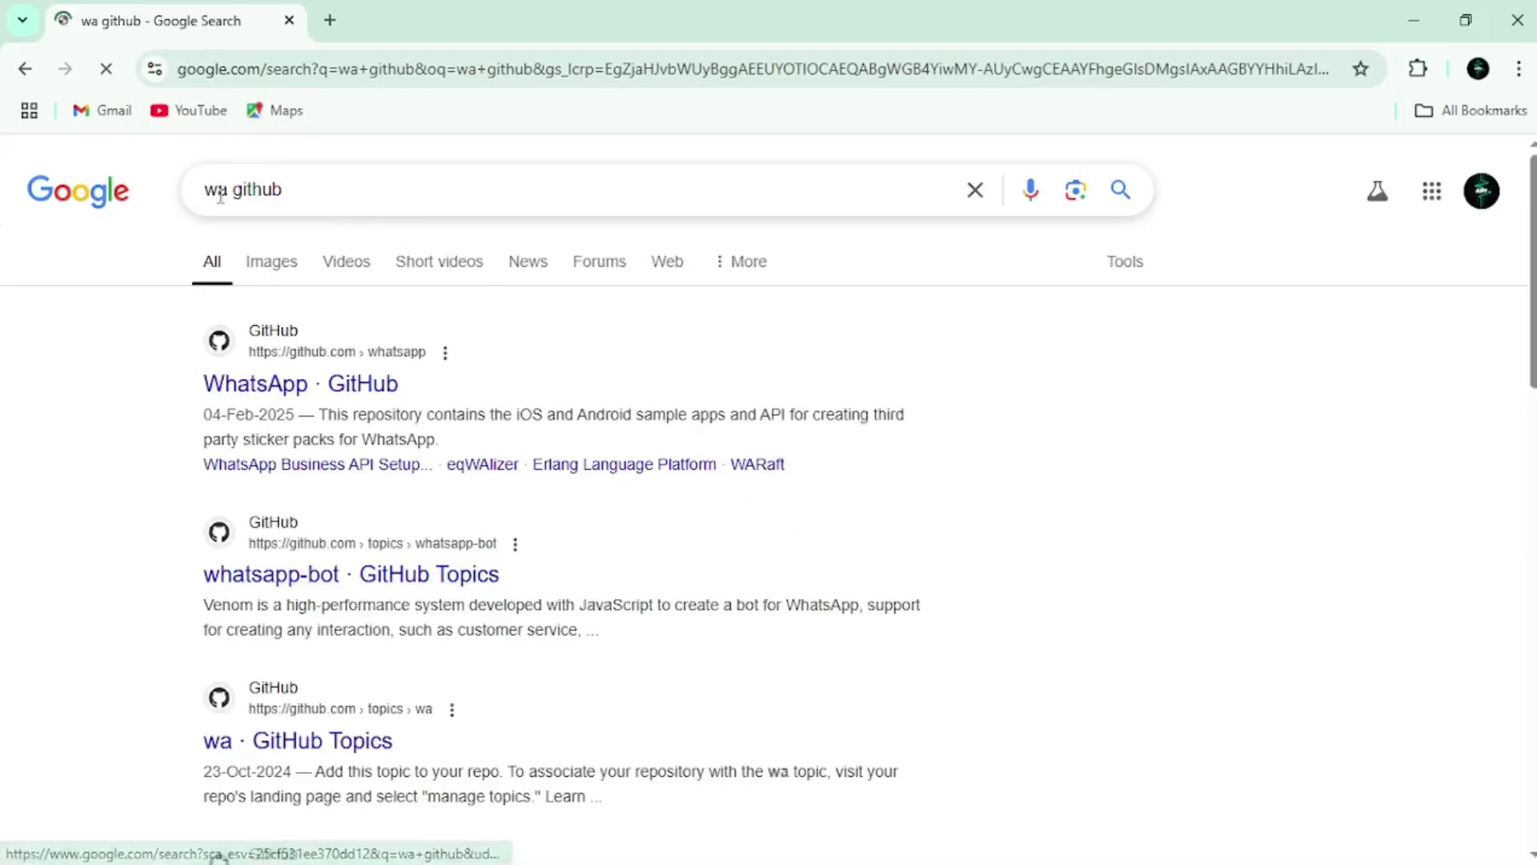
{"action": "left_click", "coordinate": [215, 189]}
{"action": "type", "text": "s"}
{"action": "key", "text": "Return"}
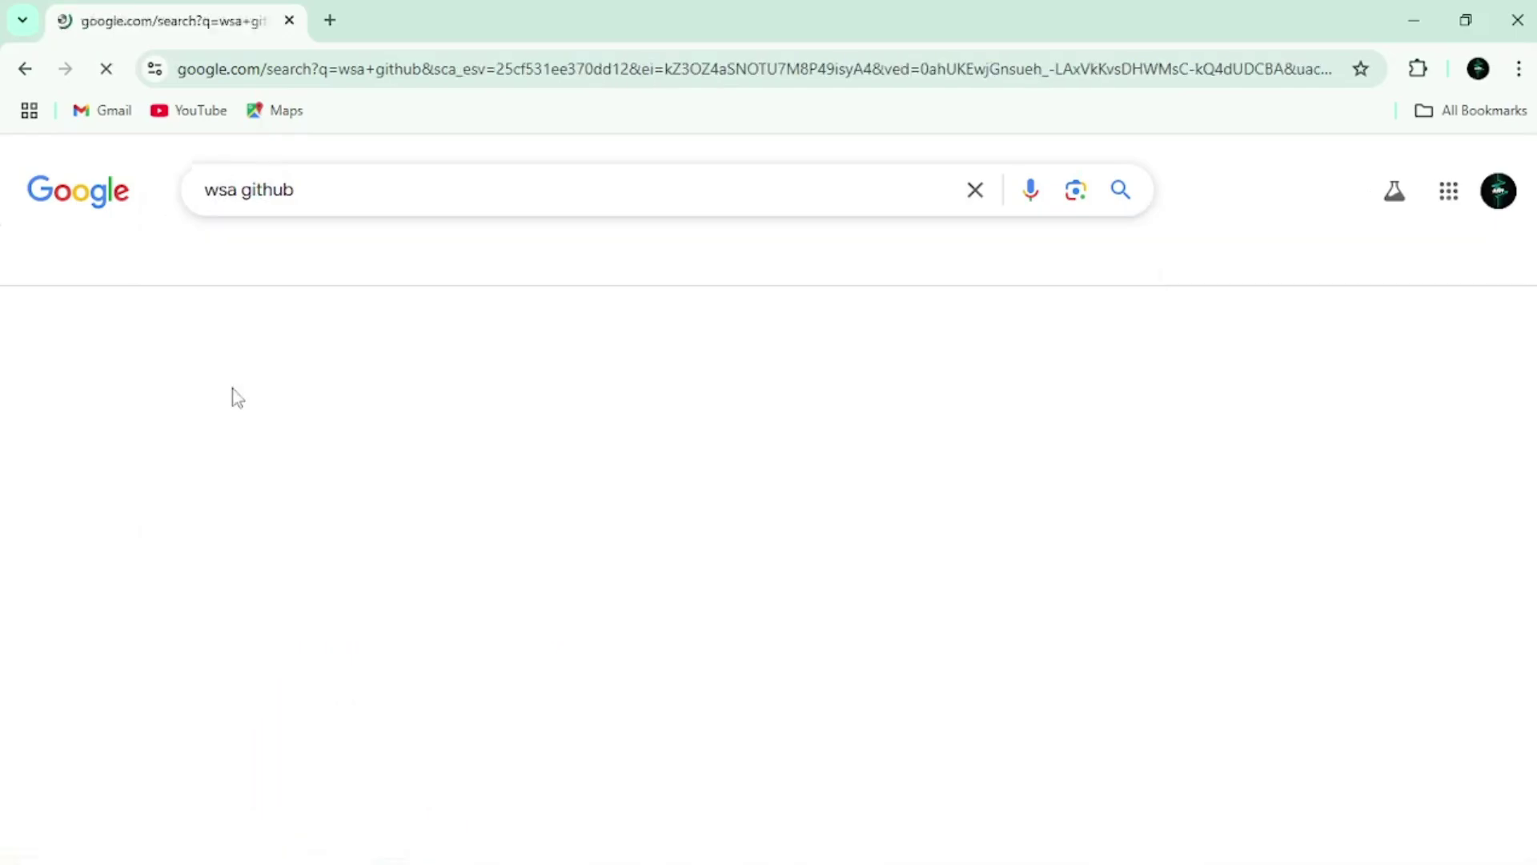
Open the MustardChef/WSABuilds repository and go to its latest stable builds release for Windows 10 x64
{"action": "left_click", "coordinate": [325, 389]}
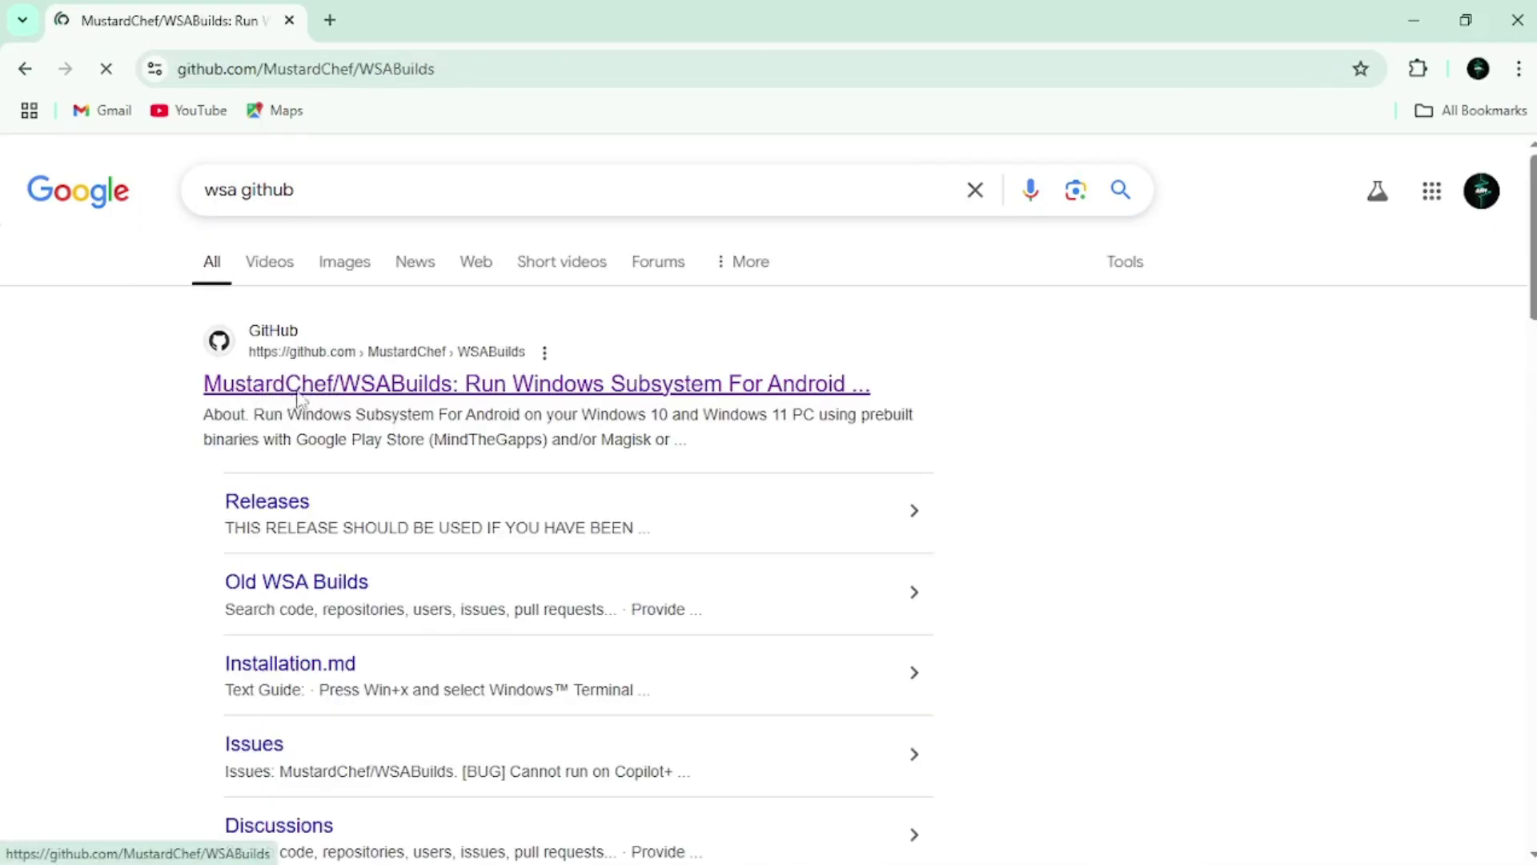
{"action": "scroll", "coordinate": [337, 401], "scroll_direction": "down", "scroll_amount": 2}
{"action": "scroll", "coordinate": [336, 401], "scroll_direction": "down", "scroll_amount": 20}
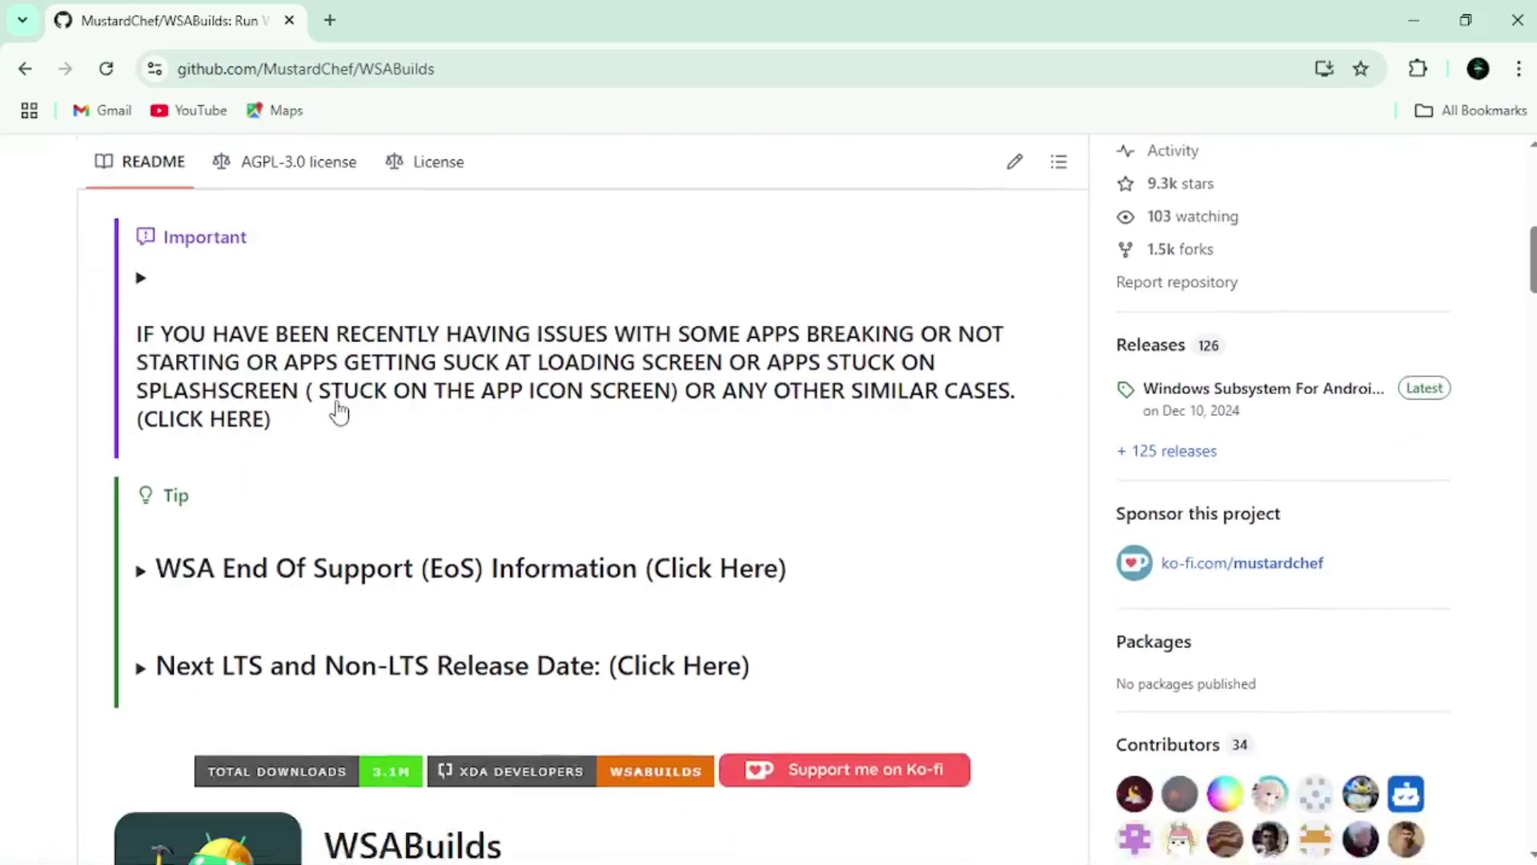
{"action": "scroll", "coordinate": [334, 383], "scroll_direction": "up", "scroll_amount": 3}
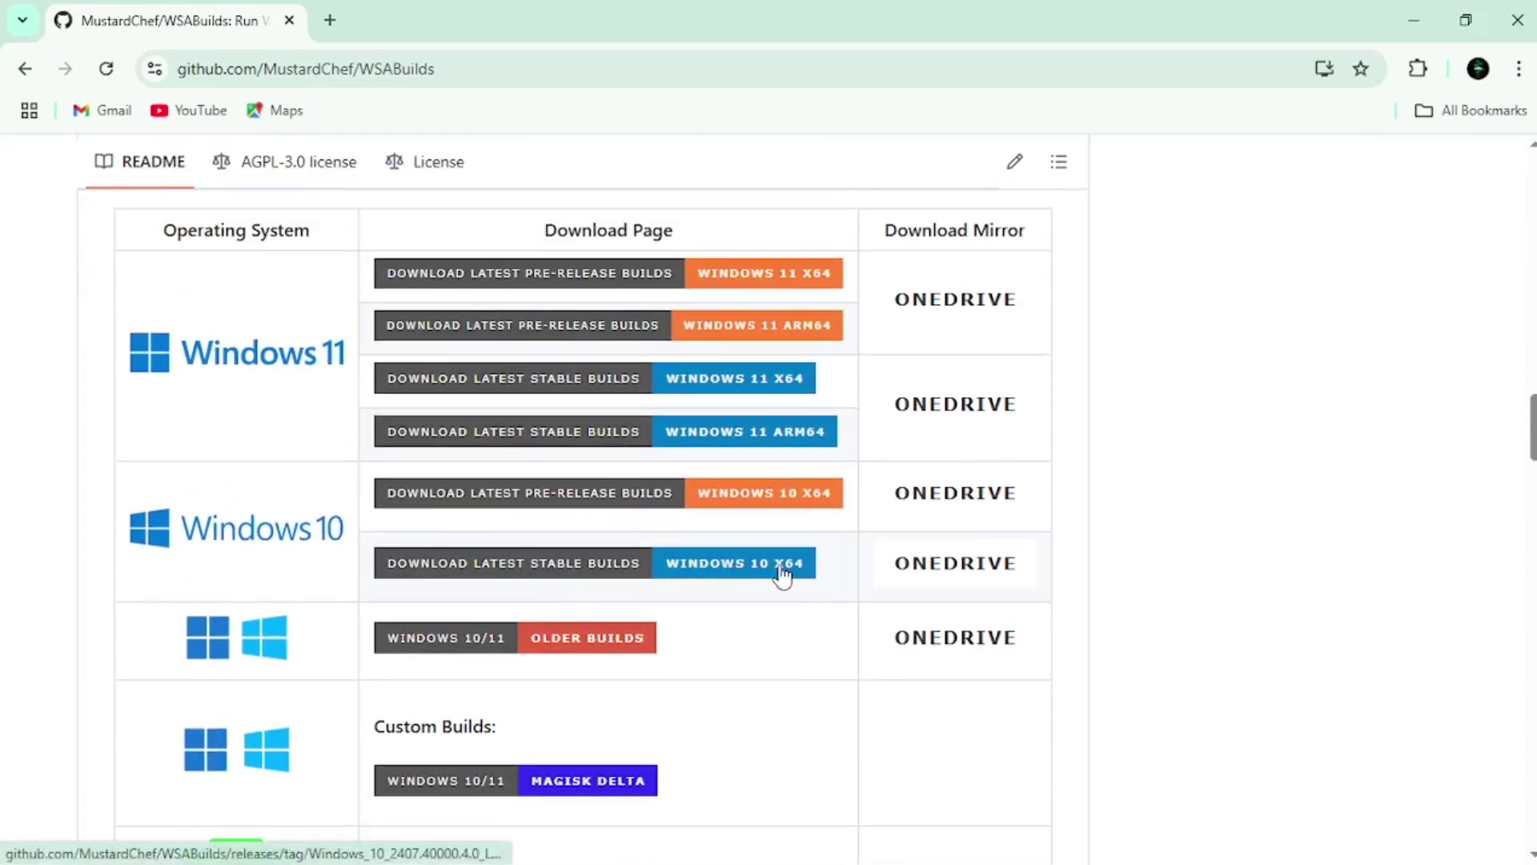
{"action": "left_click", "coordinate": [633, 578]}
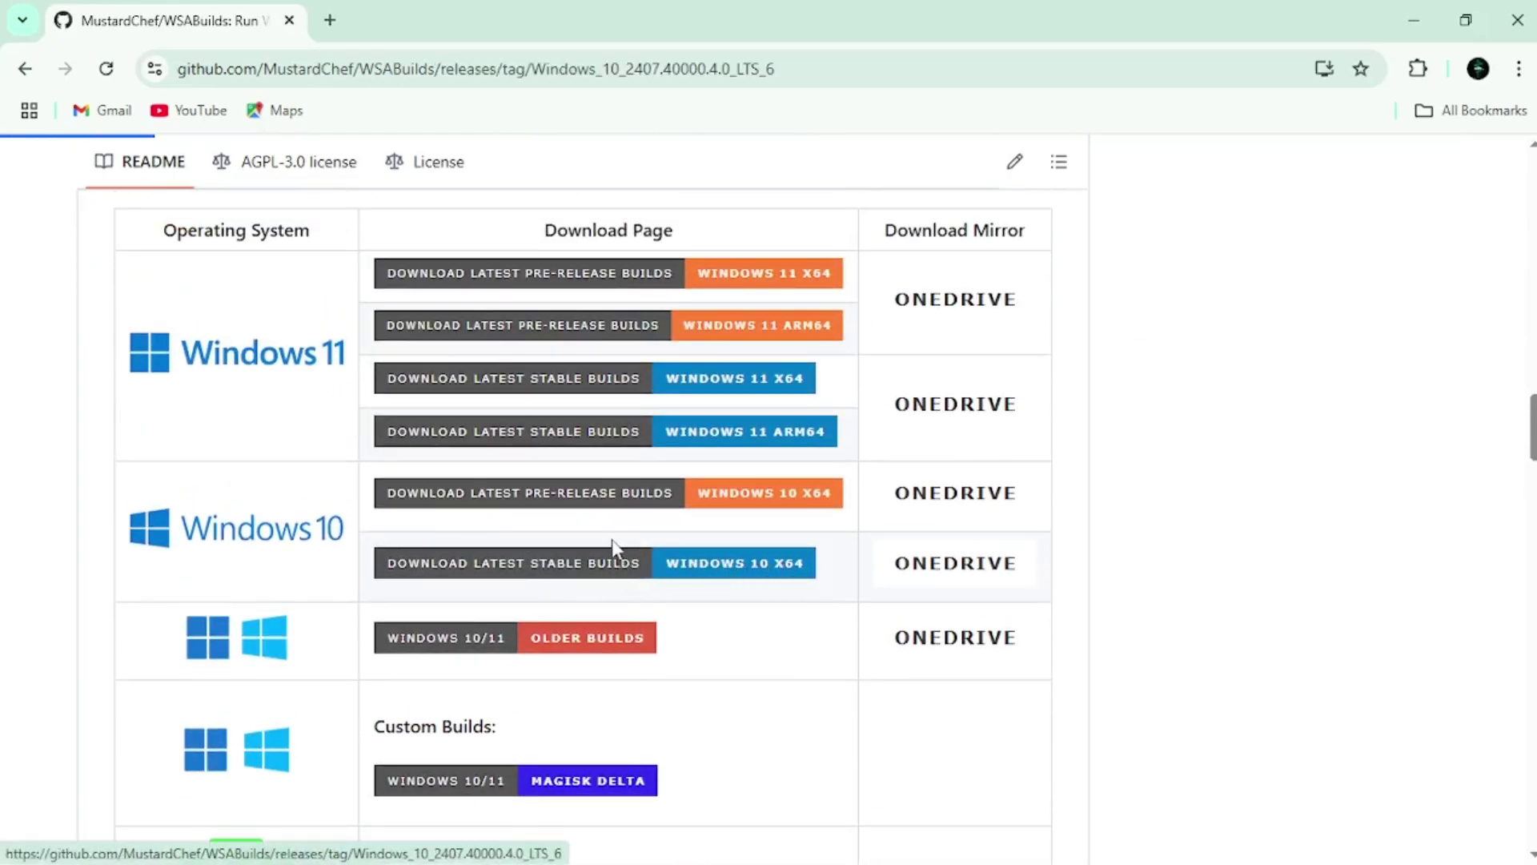
Review the downloadable WSA packages among the release page's assets, and close the browser
{"action": "scroll", "coordinate": [432, 444], "scroll_direction": "down", "scroll_amount": 20}
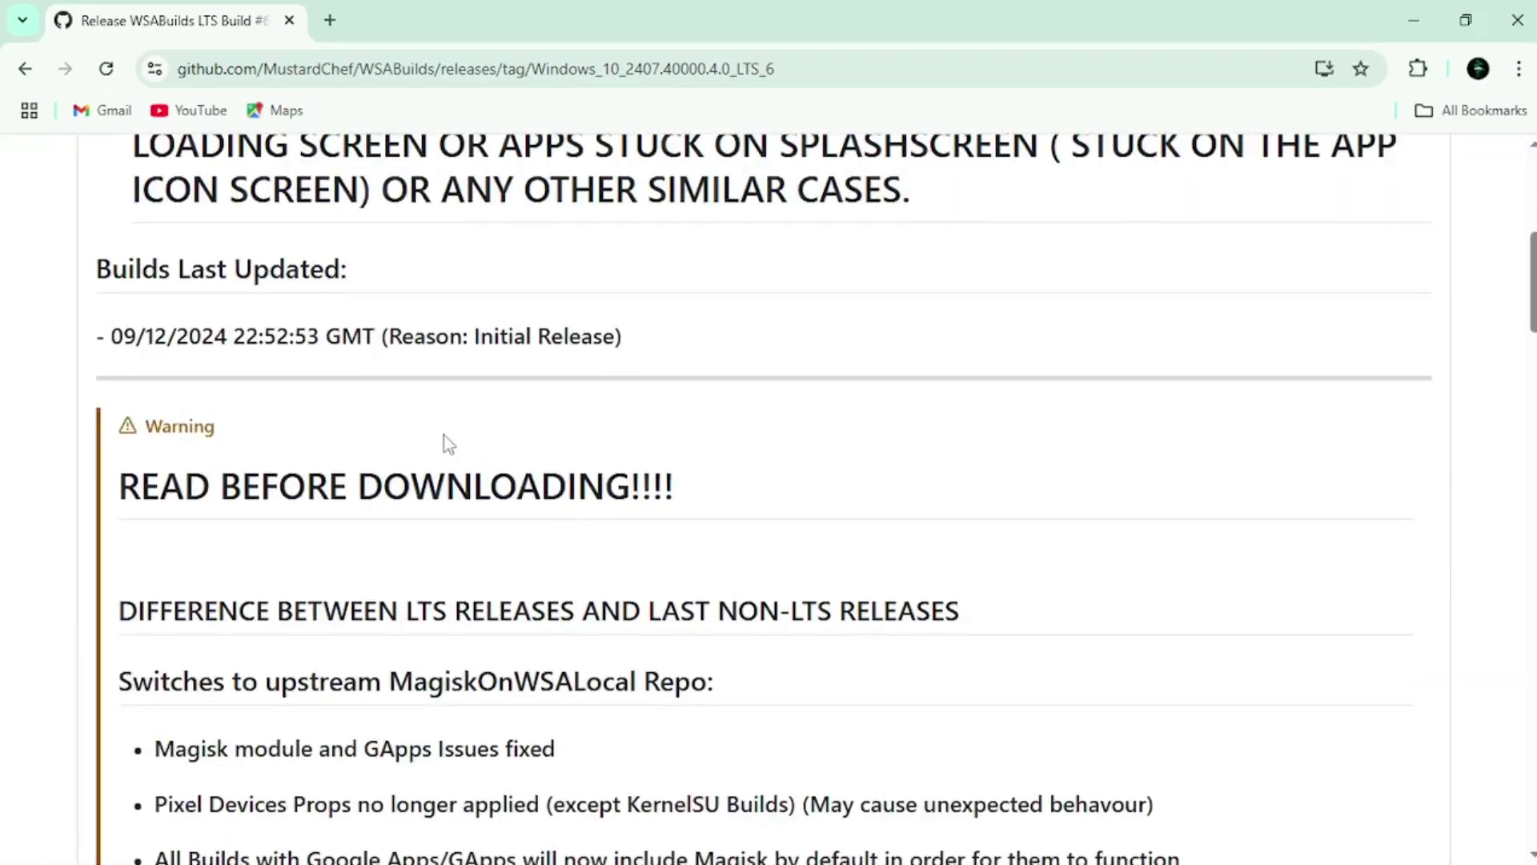
{"action": "scroll", "coordinate": [446, 441], "scroll_direction": "down", "scroll_amount": 20}
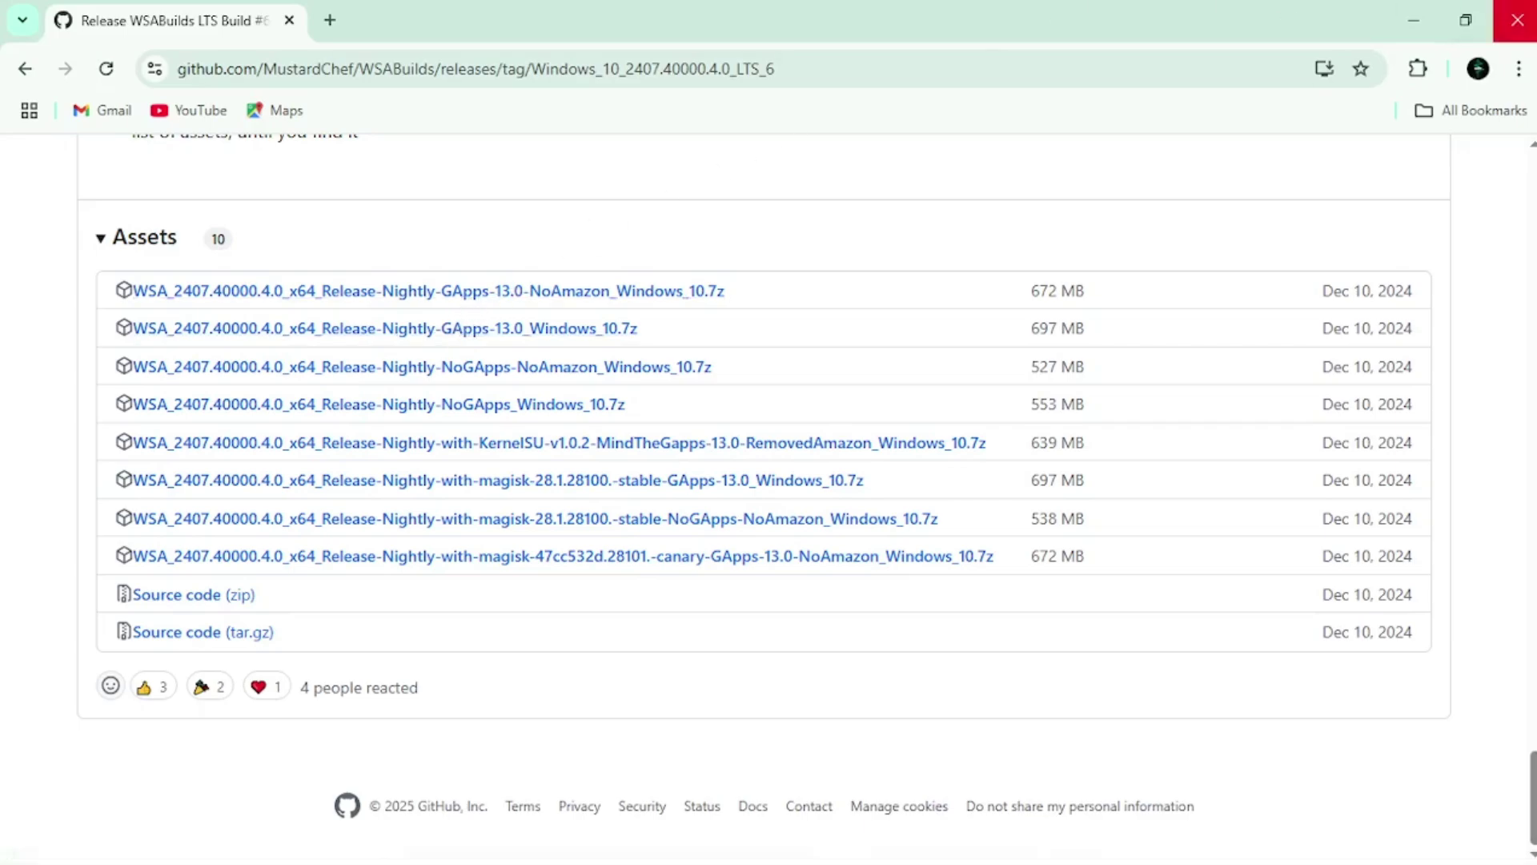
{"action": "left_click", "coordinate": [1517, 20]}
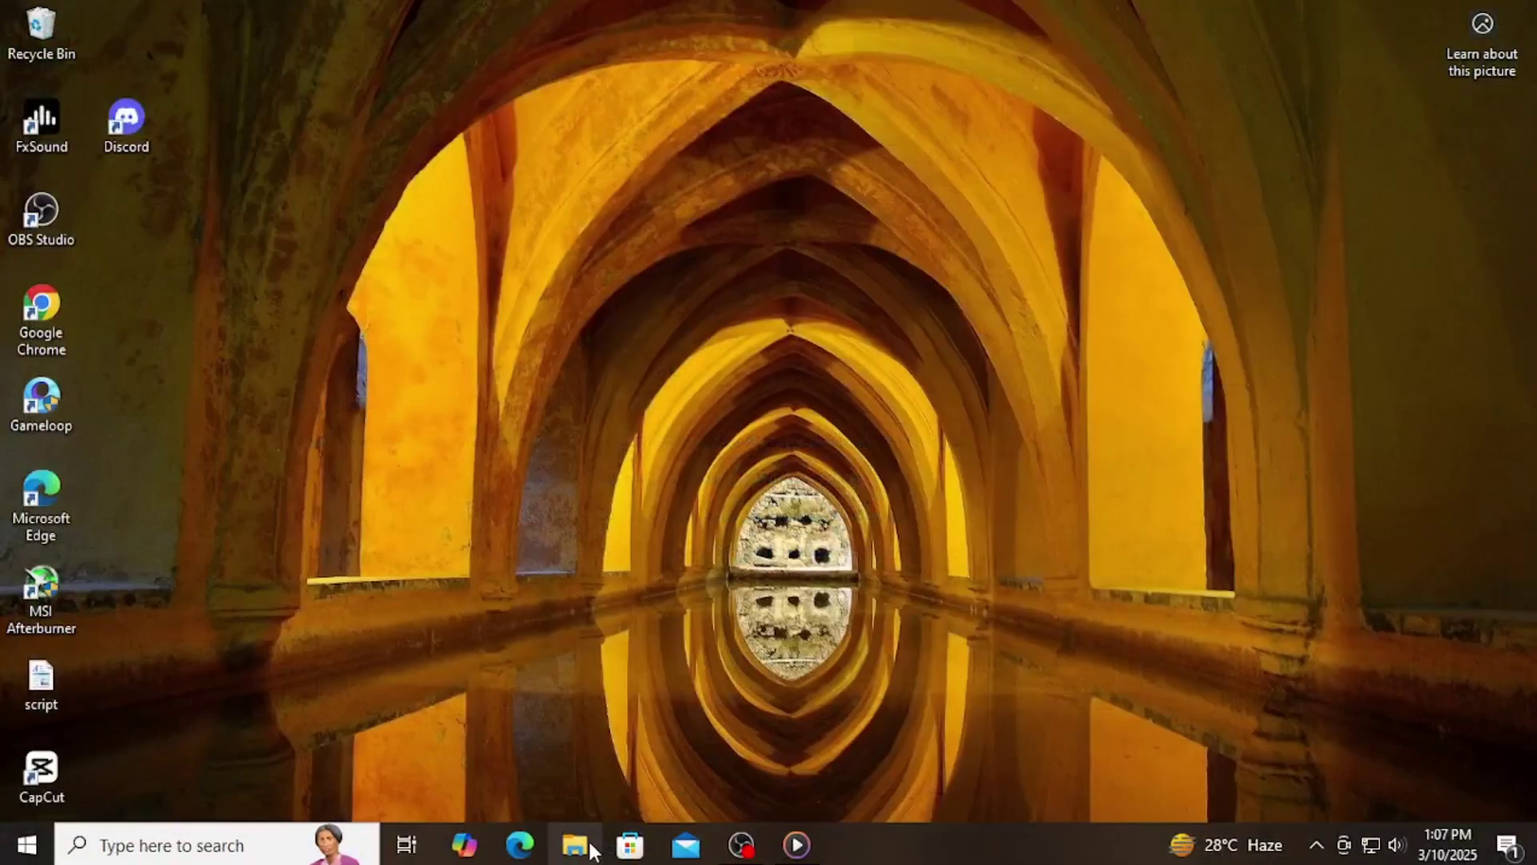
Extract the downloaded WSA_2407.40000.4.0_x64_Release-Nightly-GApps-13.0_Windows_10 archive in Downloads into a folder of the same name
{"action": "left_click", "coordinate": [591, 848]}
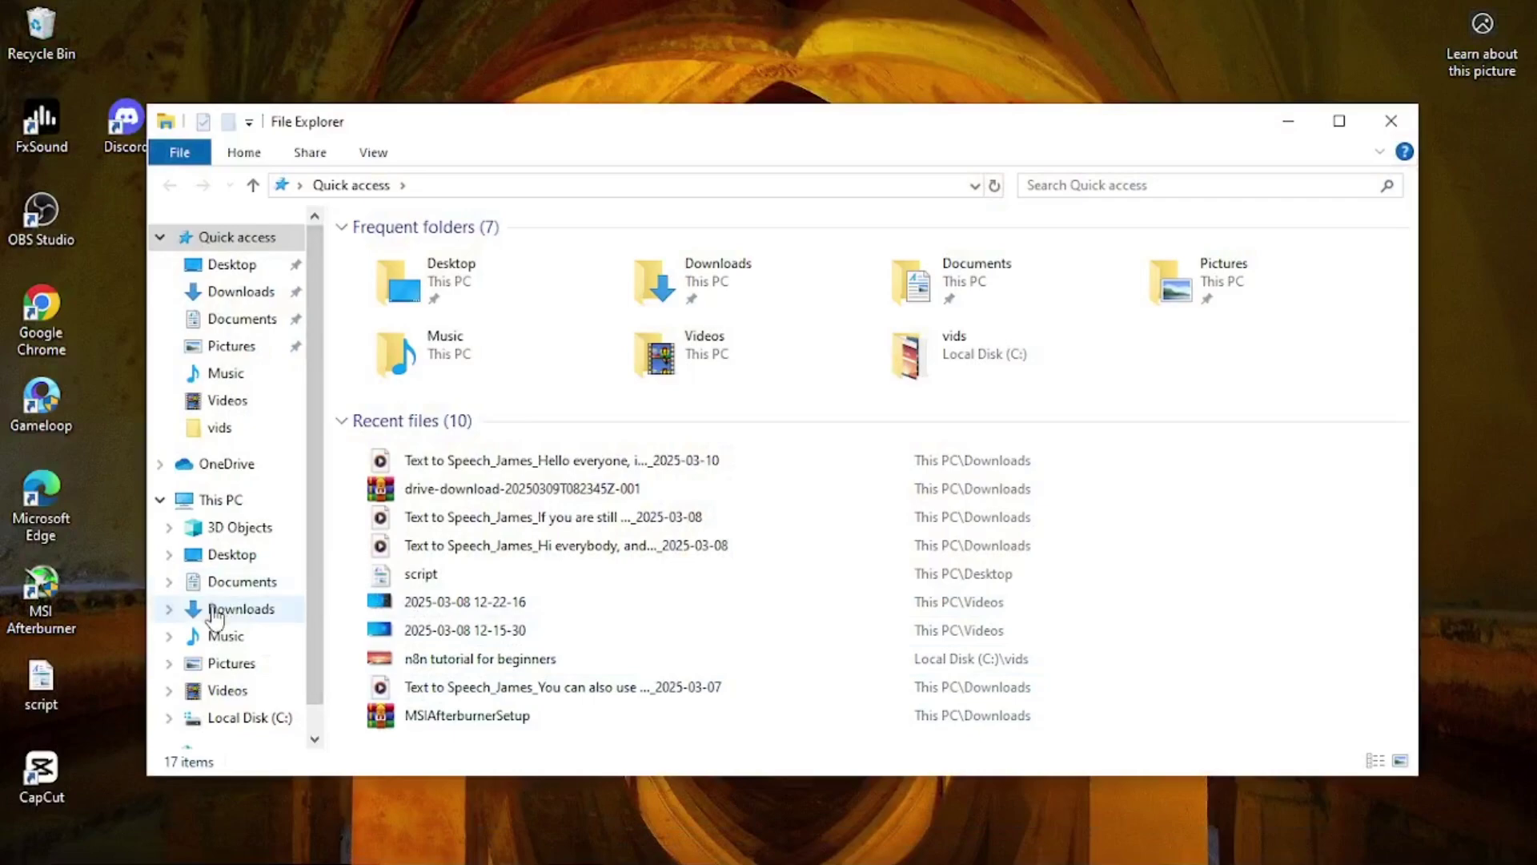
{"action": "left_click", "coordinate": [245, 717]}
{"action": "left_click", "coordinate": [235, 610]}
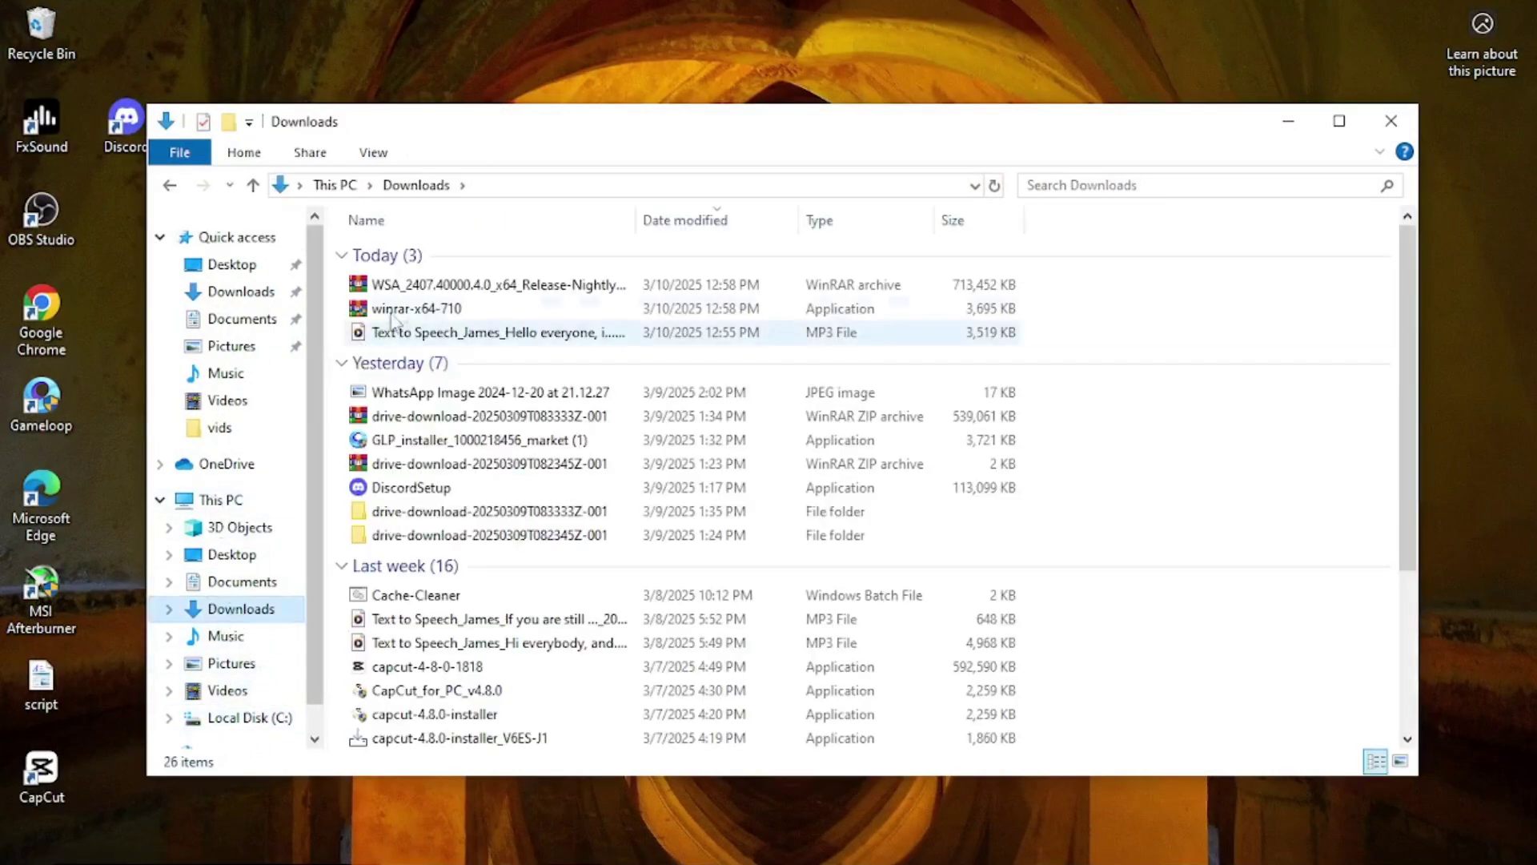
{"action": "right_click", "coordinate": [425, 286]}
{"action": "left_click", "coordinate": [513, 354]}
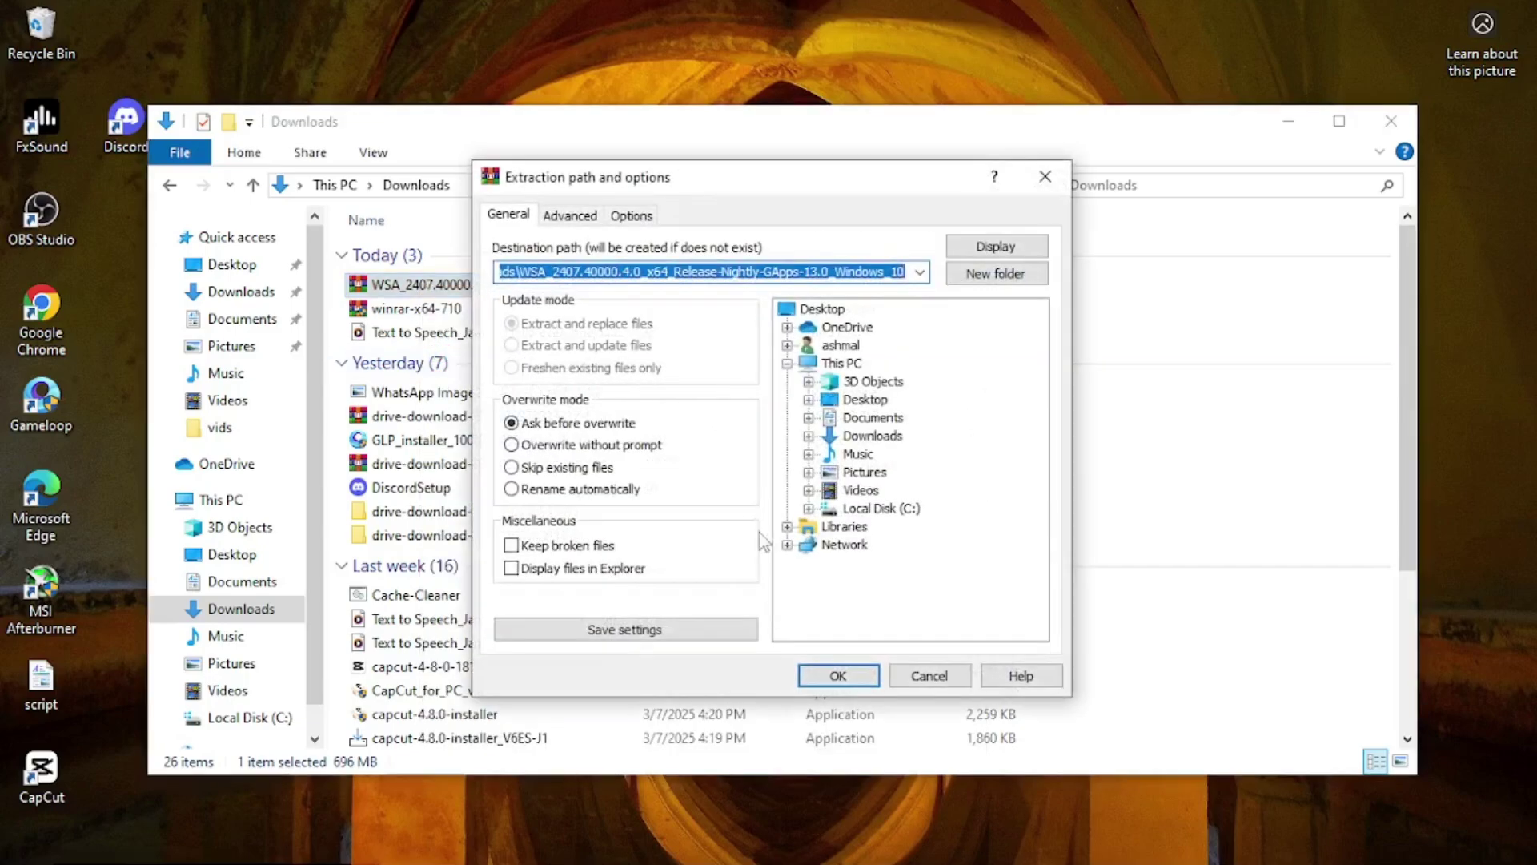
{"action": "left_click", "coordinate": [838, 675]}
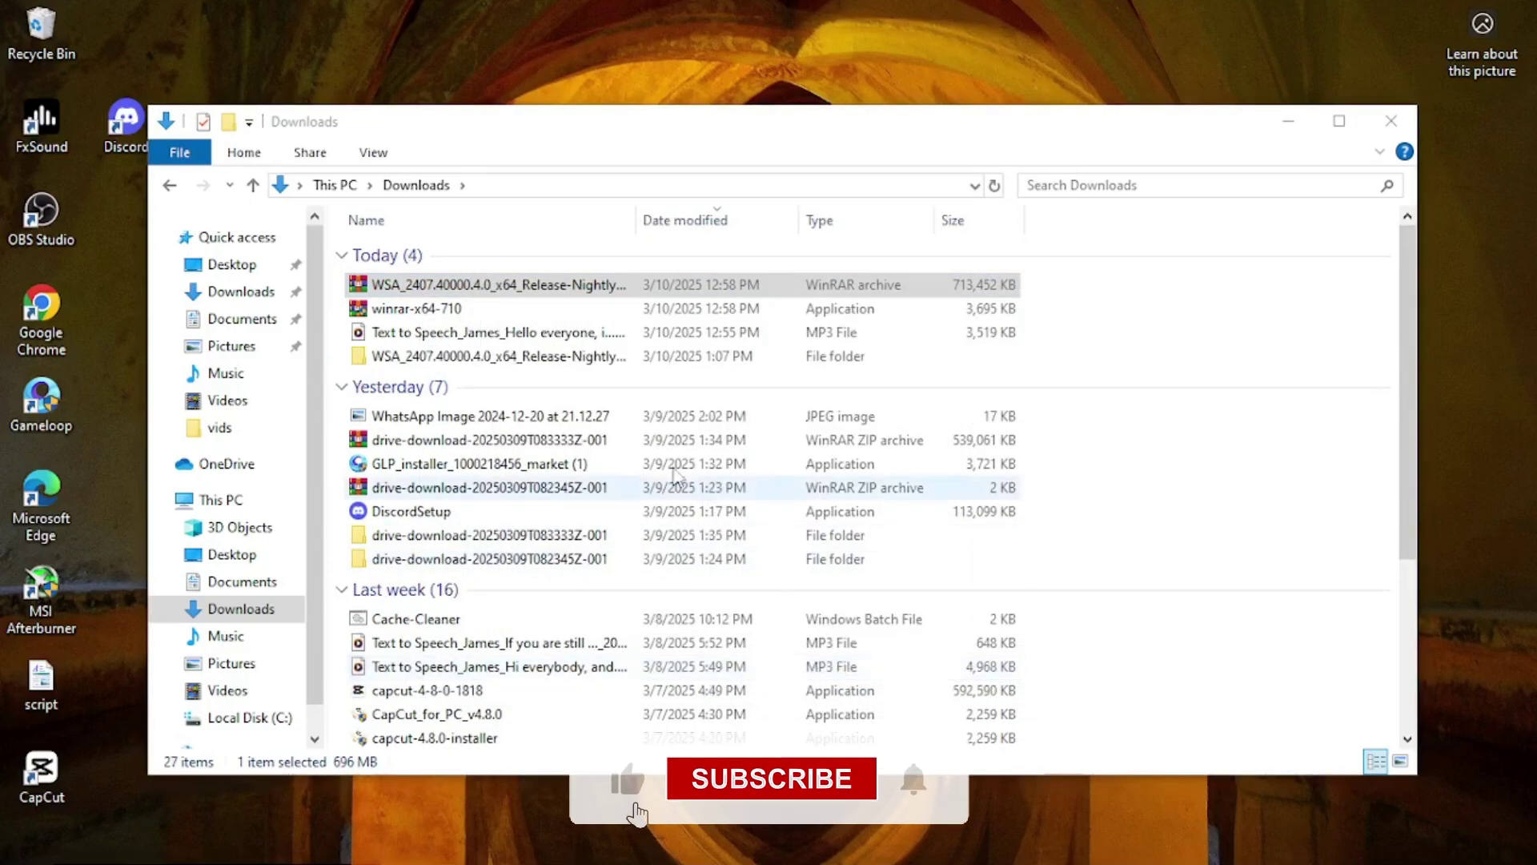
Open the extracted WSA release folder in Downloads and its WSA_2407.40000.4.0_x64 subfolder
{"action": "double_click", "coordinate": [509, 356]}
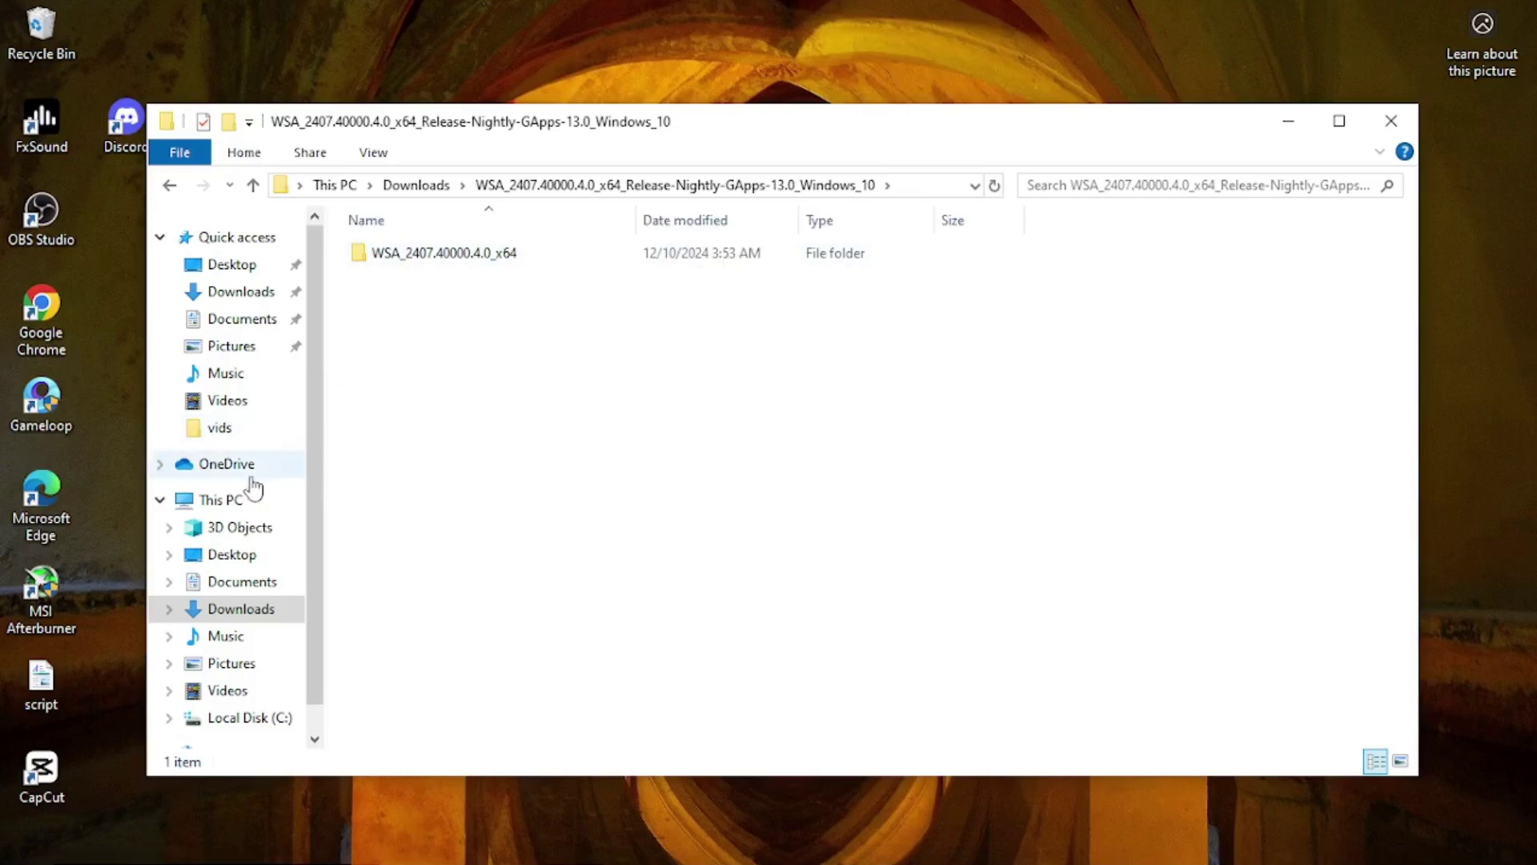
{"action": "left_click", "coordinate": [249, 719]}
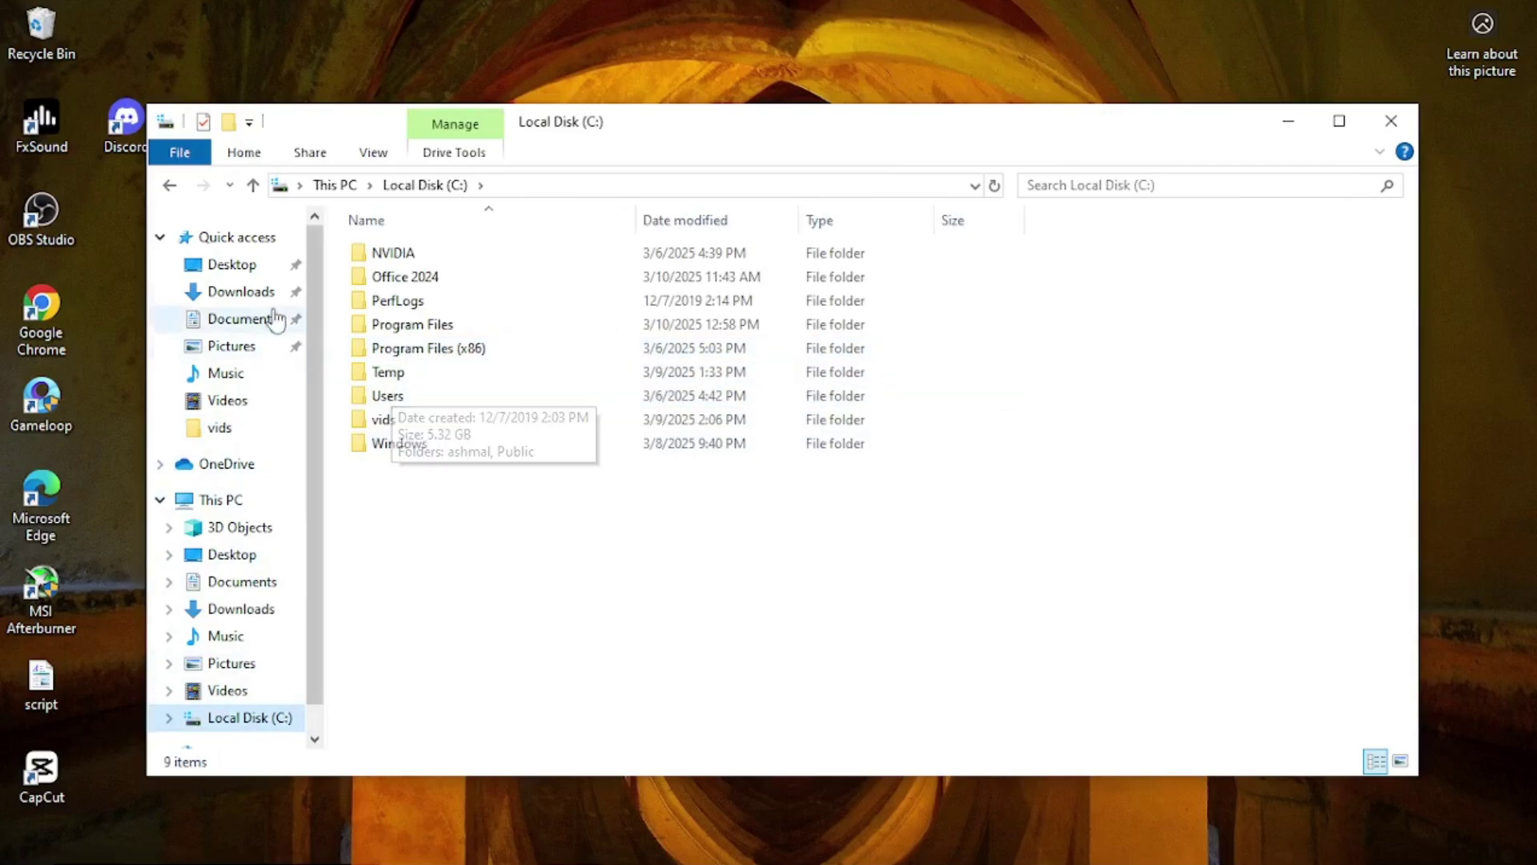
{"action": "left_click", "coordinate": [168, 189]}
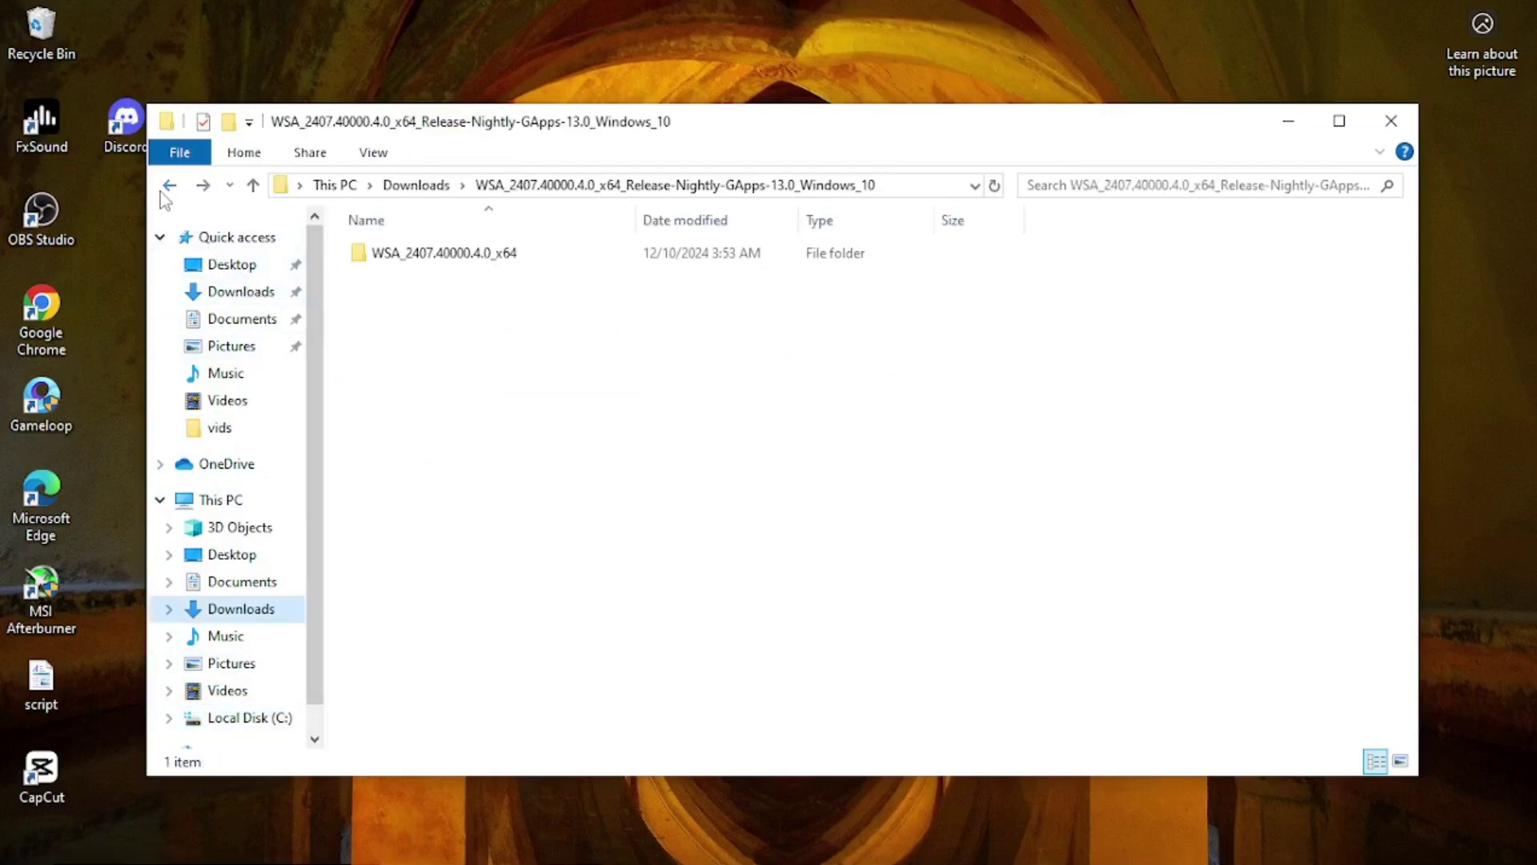
{"action": "double_click", "coordinate": [424, 255]}
Run the Run batch file in the WSA_2407.40000.4.0_x64 folder as administrator, overriding the SmartScreen block
{"action": "scroll", "coordinate": [624, 287], "scroll_direction": "down", "scroll_amount": 8}
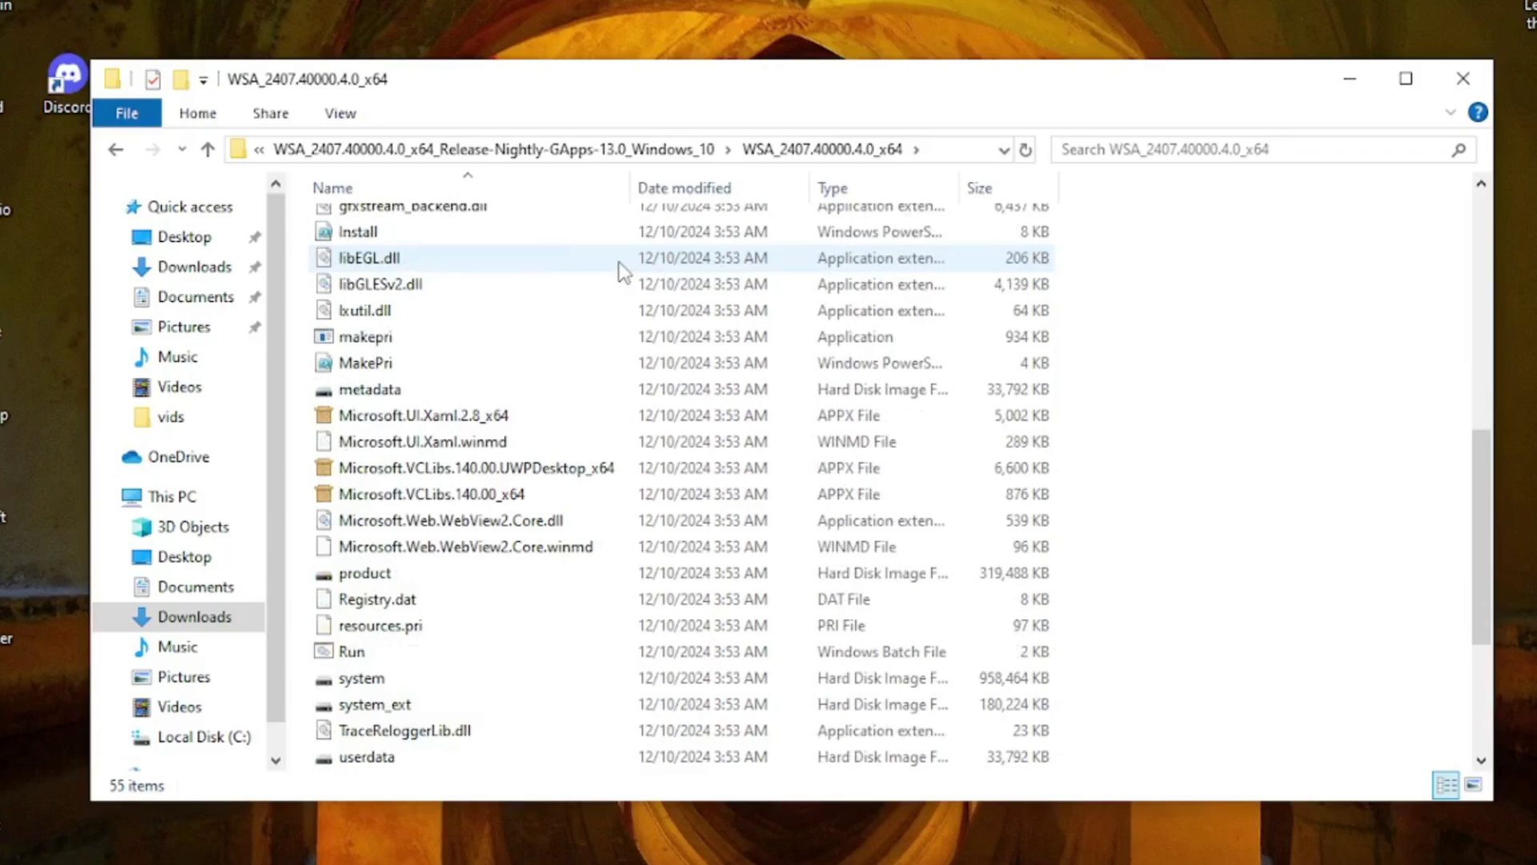
{"action": "scroll", "coordinate": [618, 262], "scroll_direction": "down", "scroll_amount": 2}
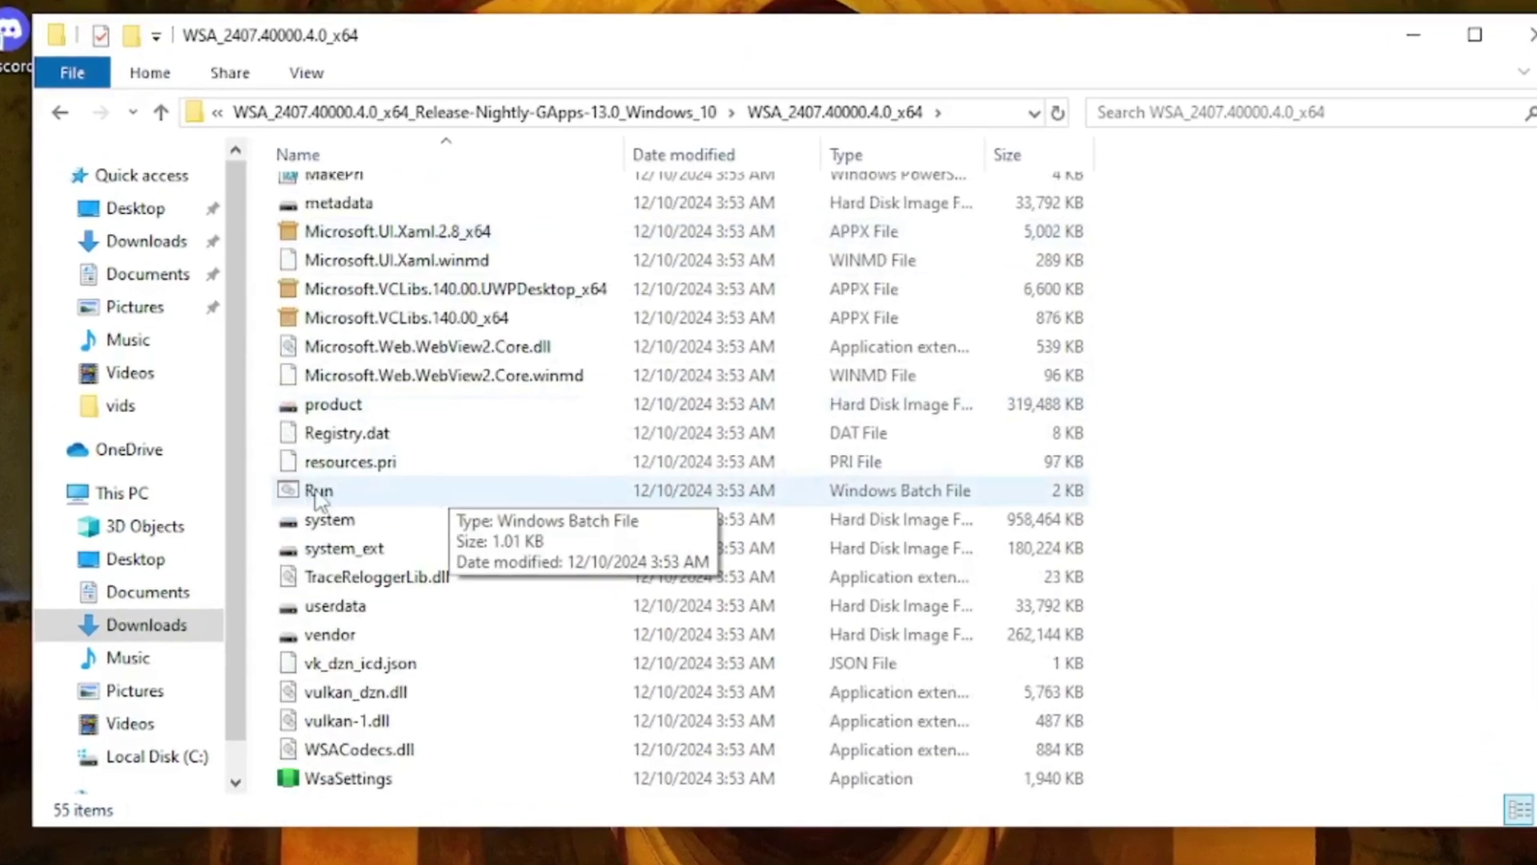
{"action": "right_click", "coordinate": [316, 493]}
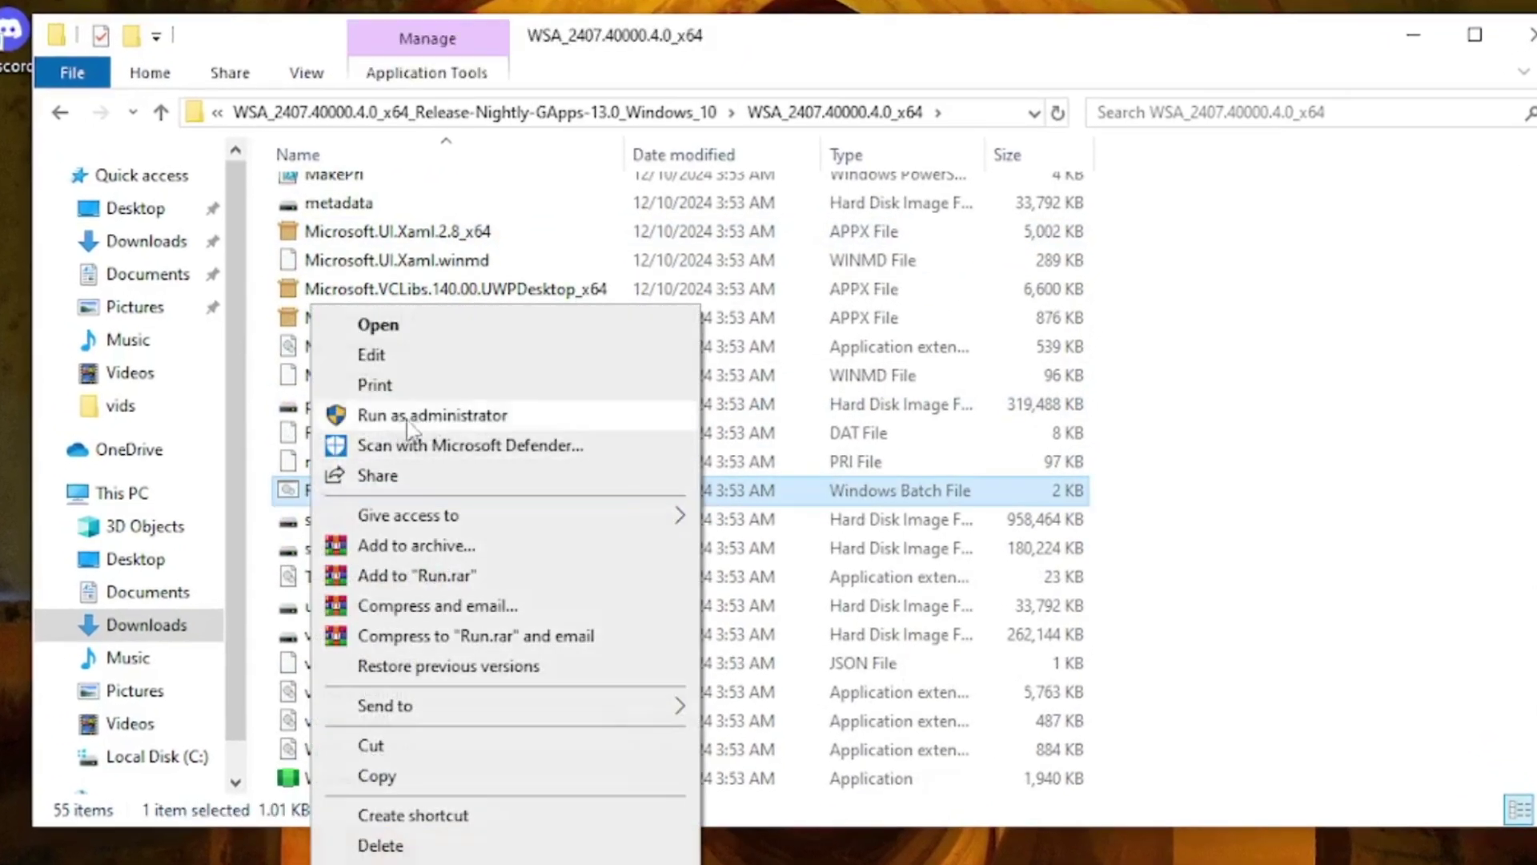
{"action": "left_click", "coordinate": [400, 416]}
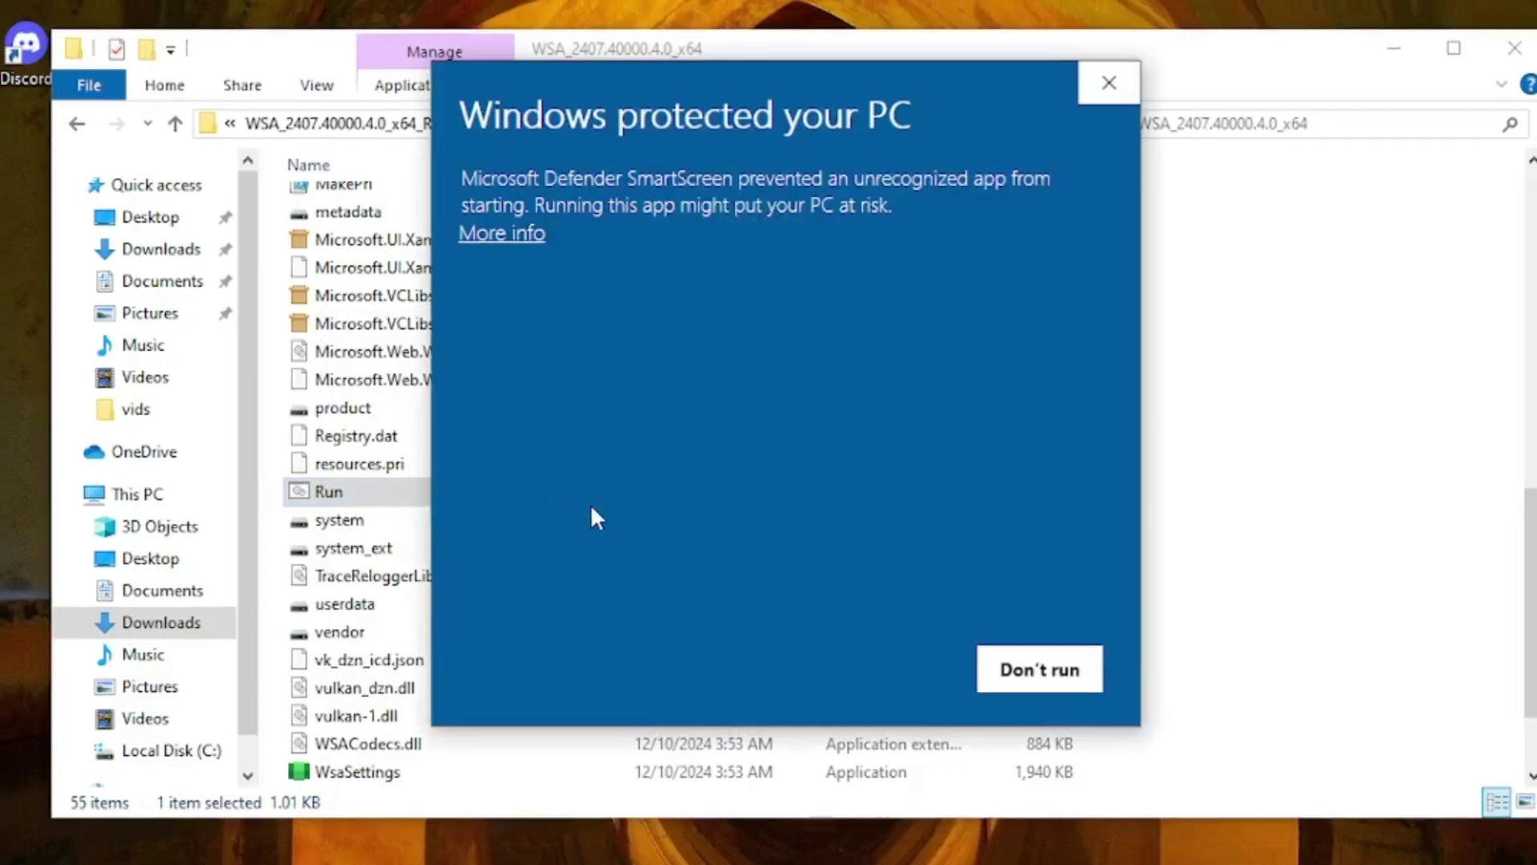
{"action": "left_click", "coordinate": [512, 244]}
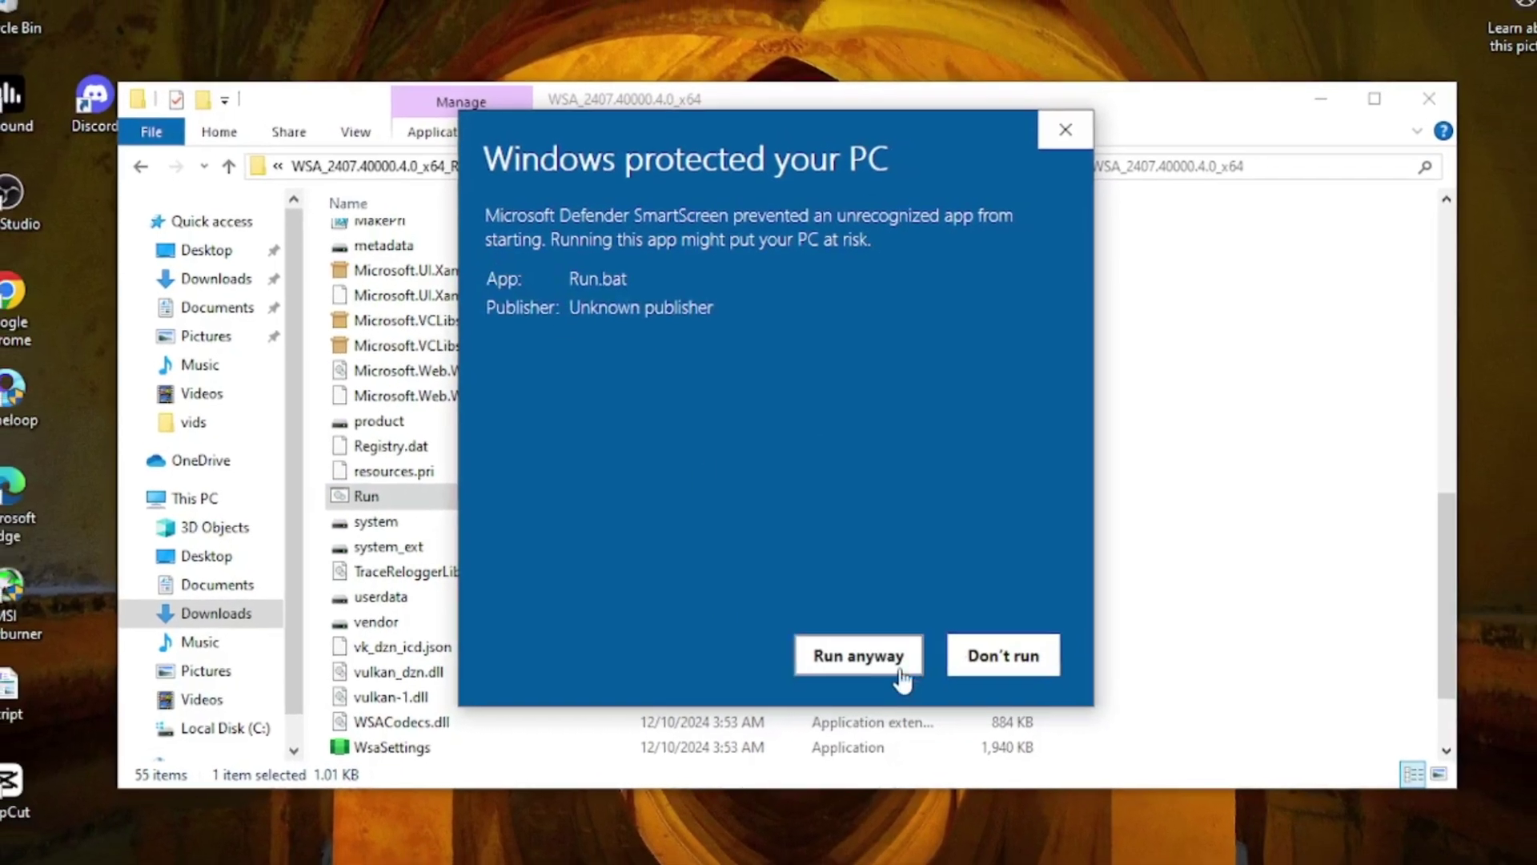
{"action": "left_click", "coordinate": [903, 671]}
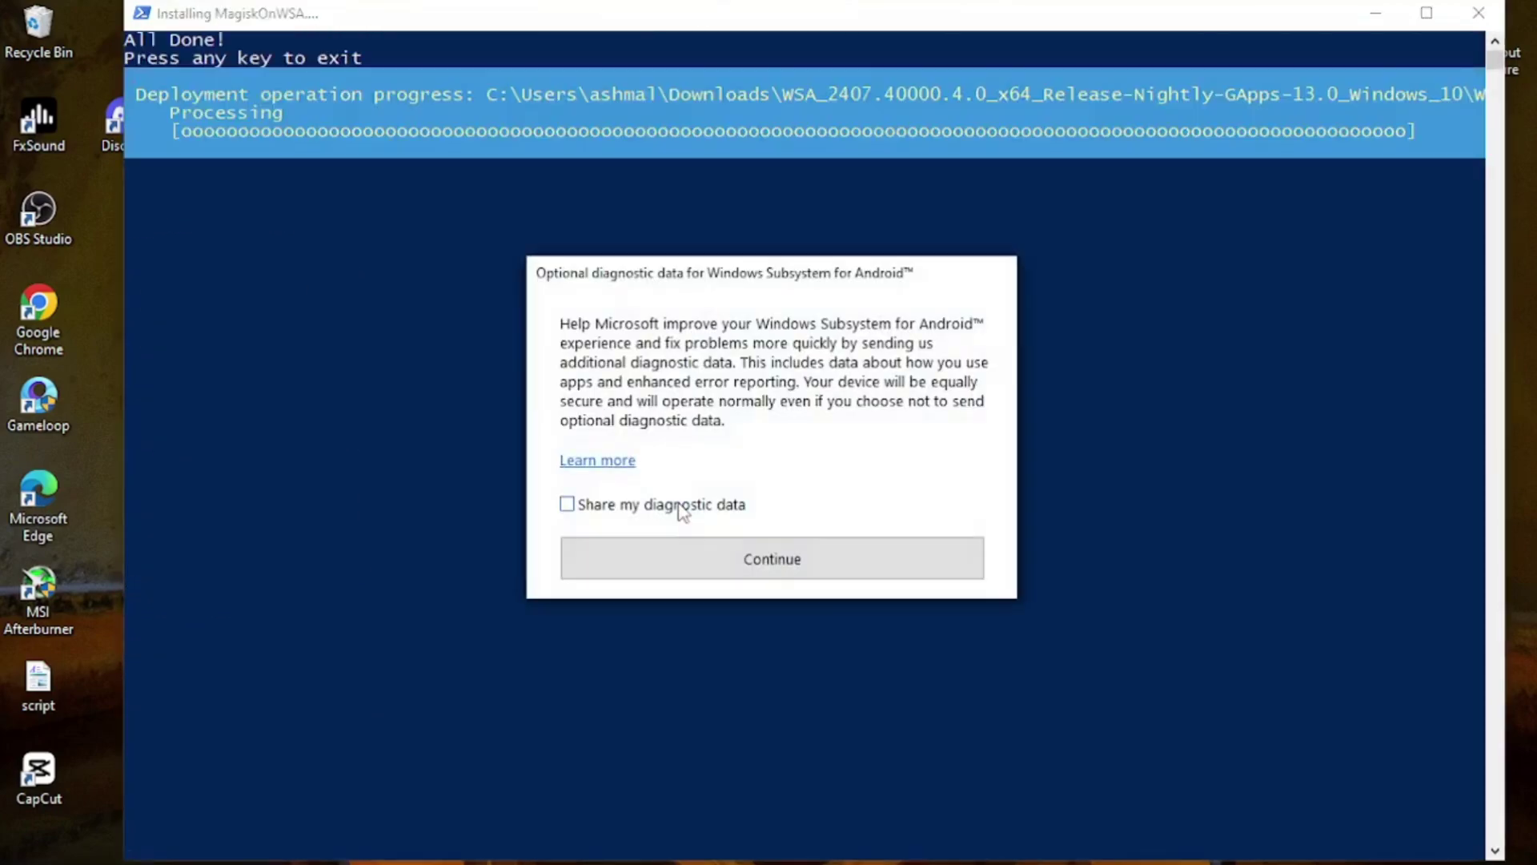
Continue setup without sharing optional diagnostic data, and start signing in to the Google Play Store
{"action": "left_click", "coordinate": [719, 562]}
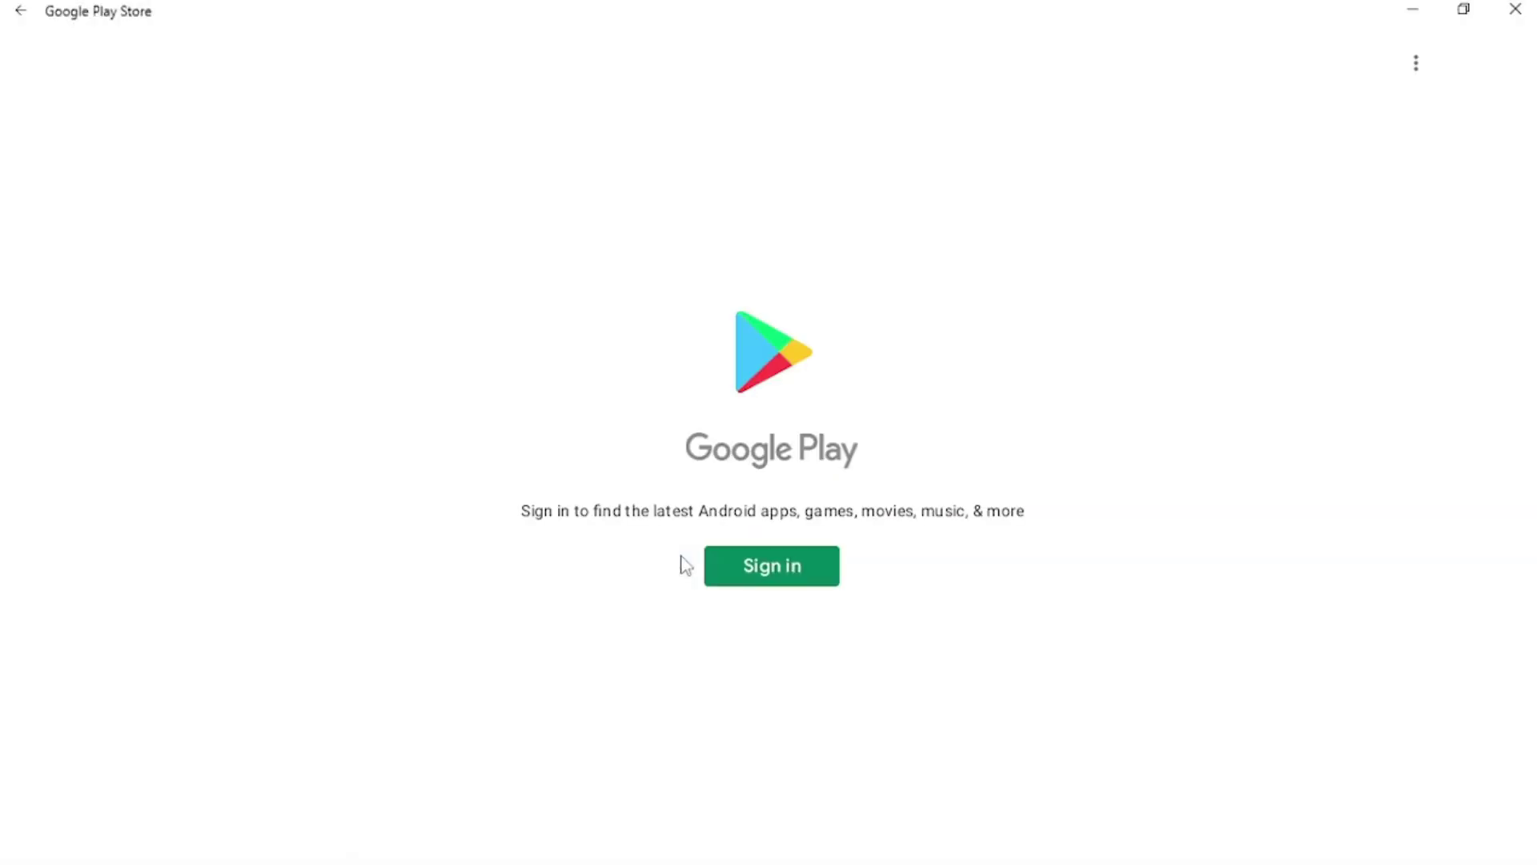
{"action": "left_click", "coordinate": [771, 573]}
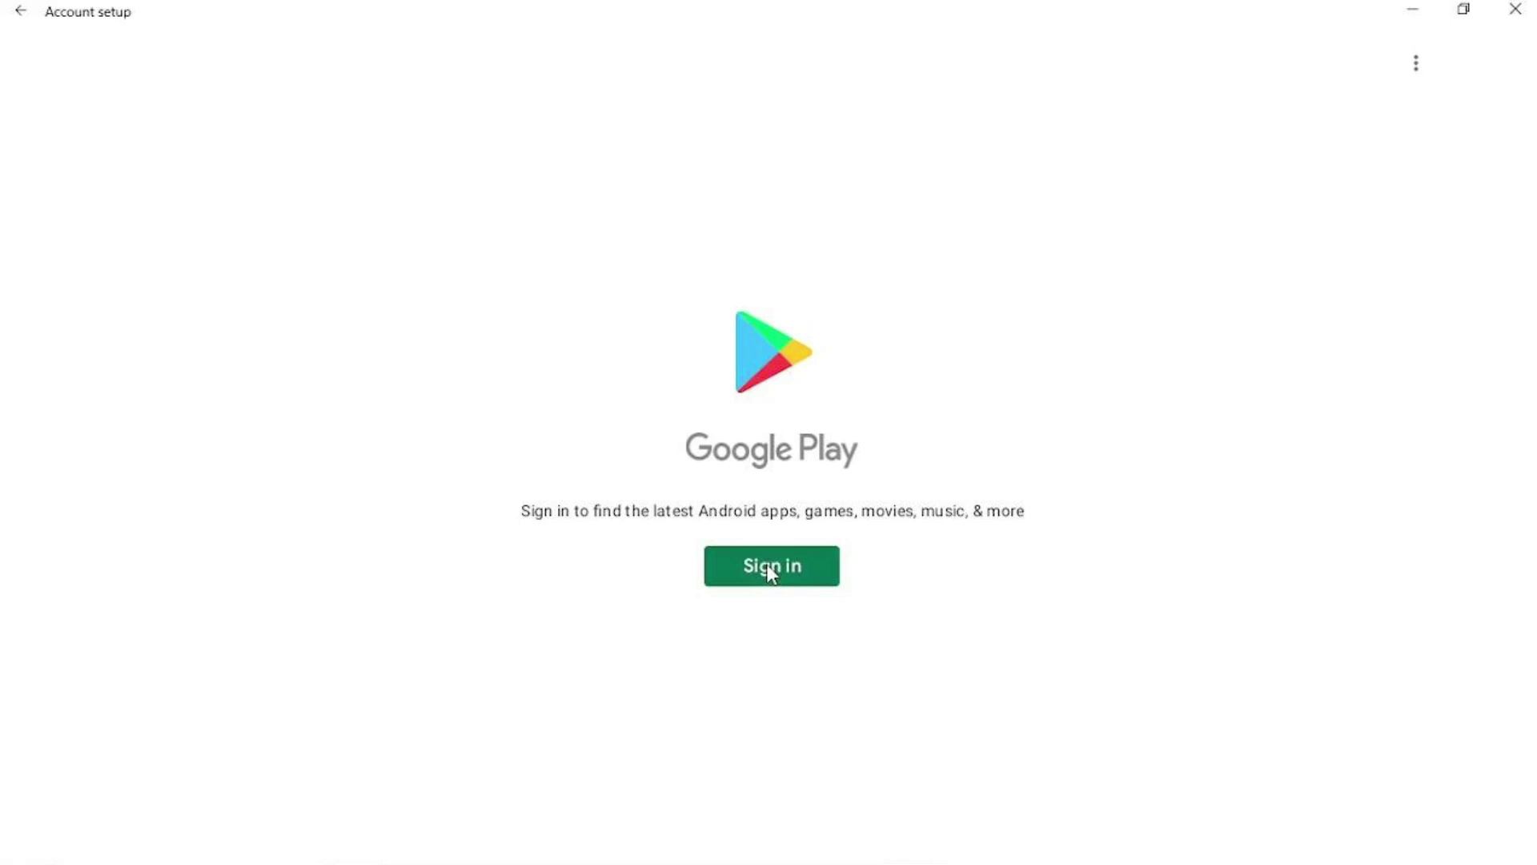
{"action": "left_click", "coordinate": [770, 568]}
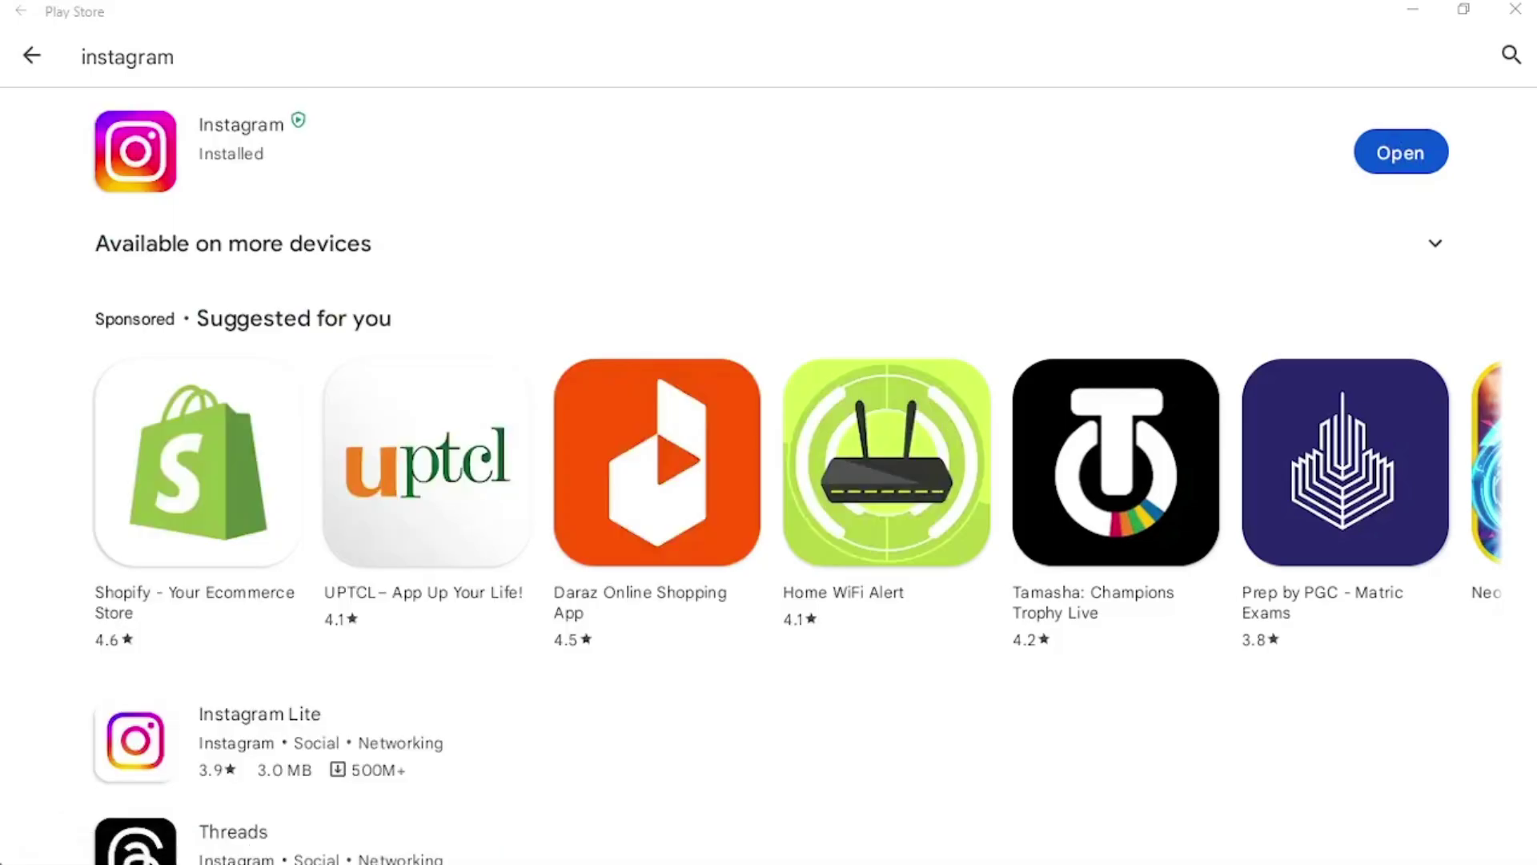
Search Windows for "apps" and open the Apps & features settings
{"action": "left_click", "coordinate": [27, 845]}
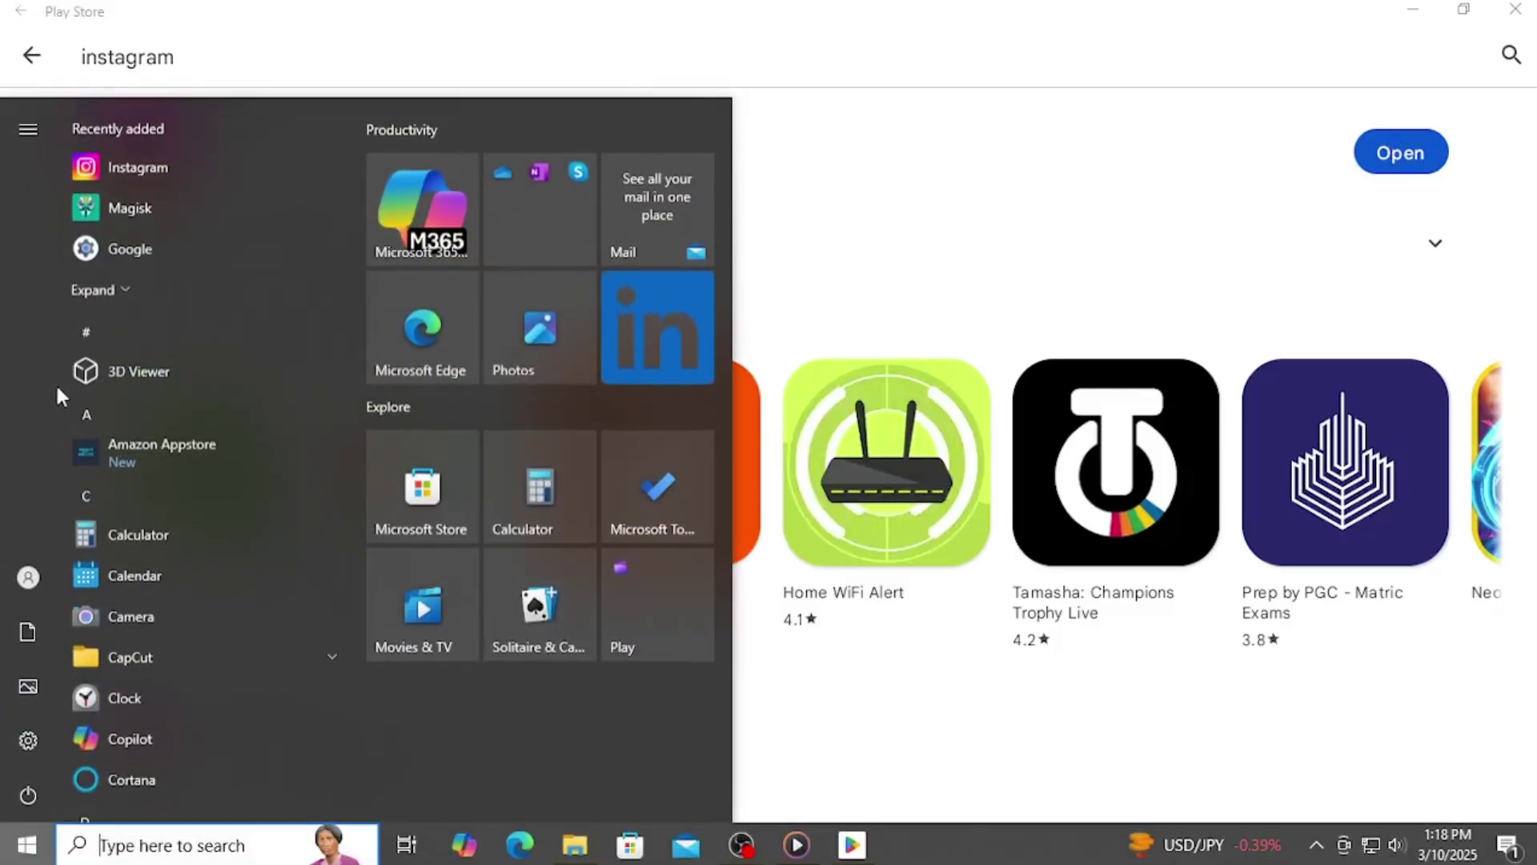
{"action": "left_click", "coordinate": [162, 841]}
{"action": "type", "text": "apps"}
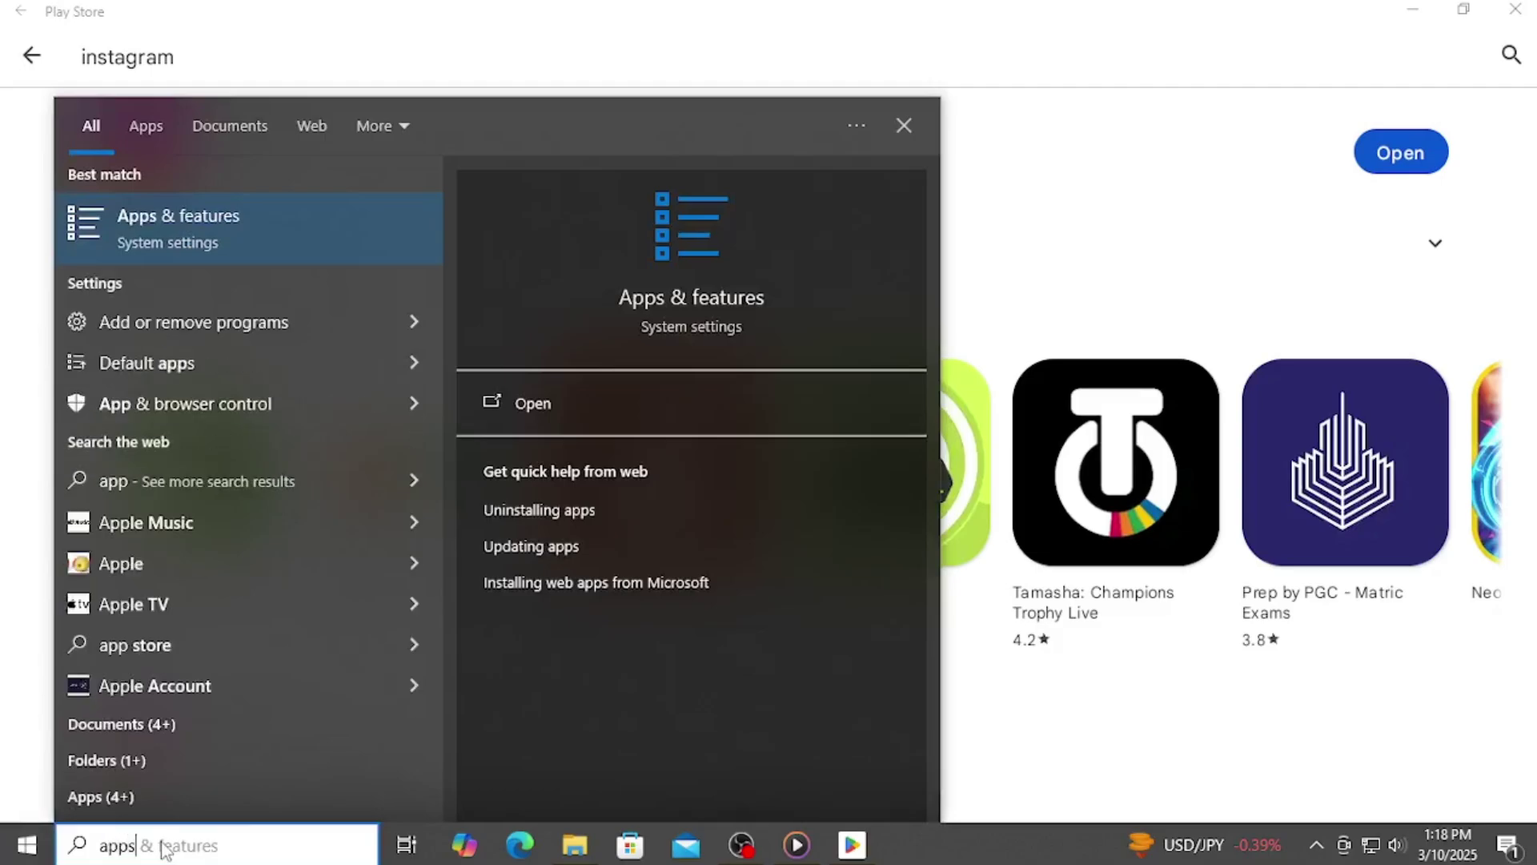
{"action": "left_click", "coordinate": [217, 194]}
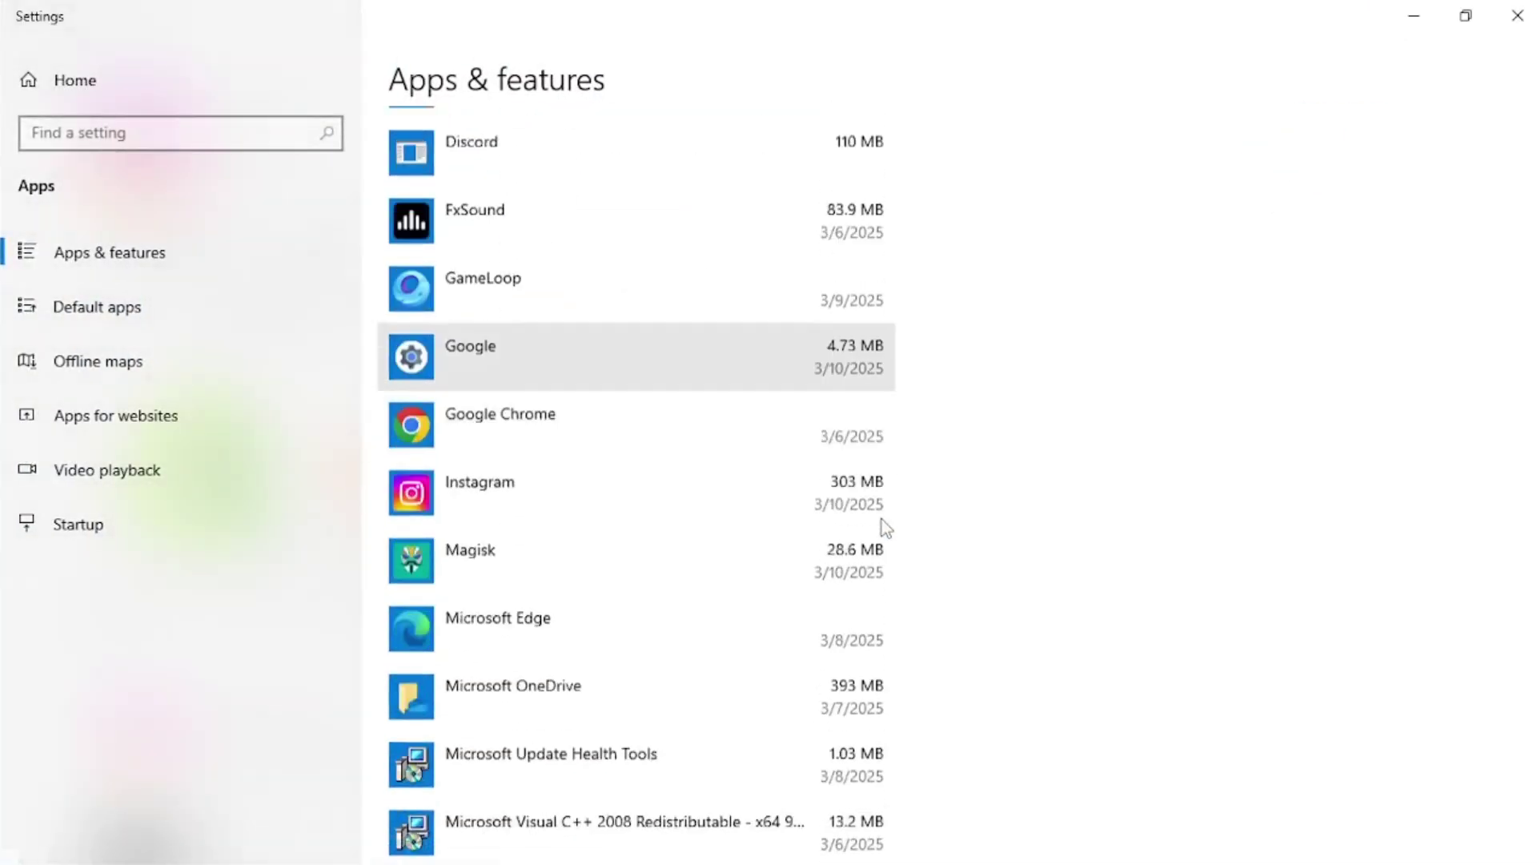
Uninstall Instagram from the installed apps list, and return to the Play Store
{"action": "scroll", "coordinate": [882, 518], "scroll_direction": "down", "scroll_amount": 1}
{"action": "left_click", "coordinate": [836, 431]}
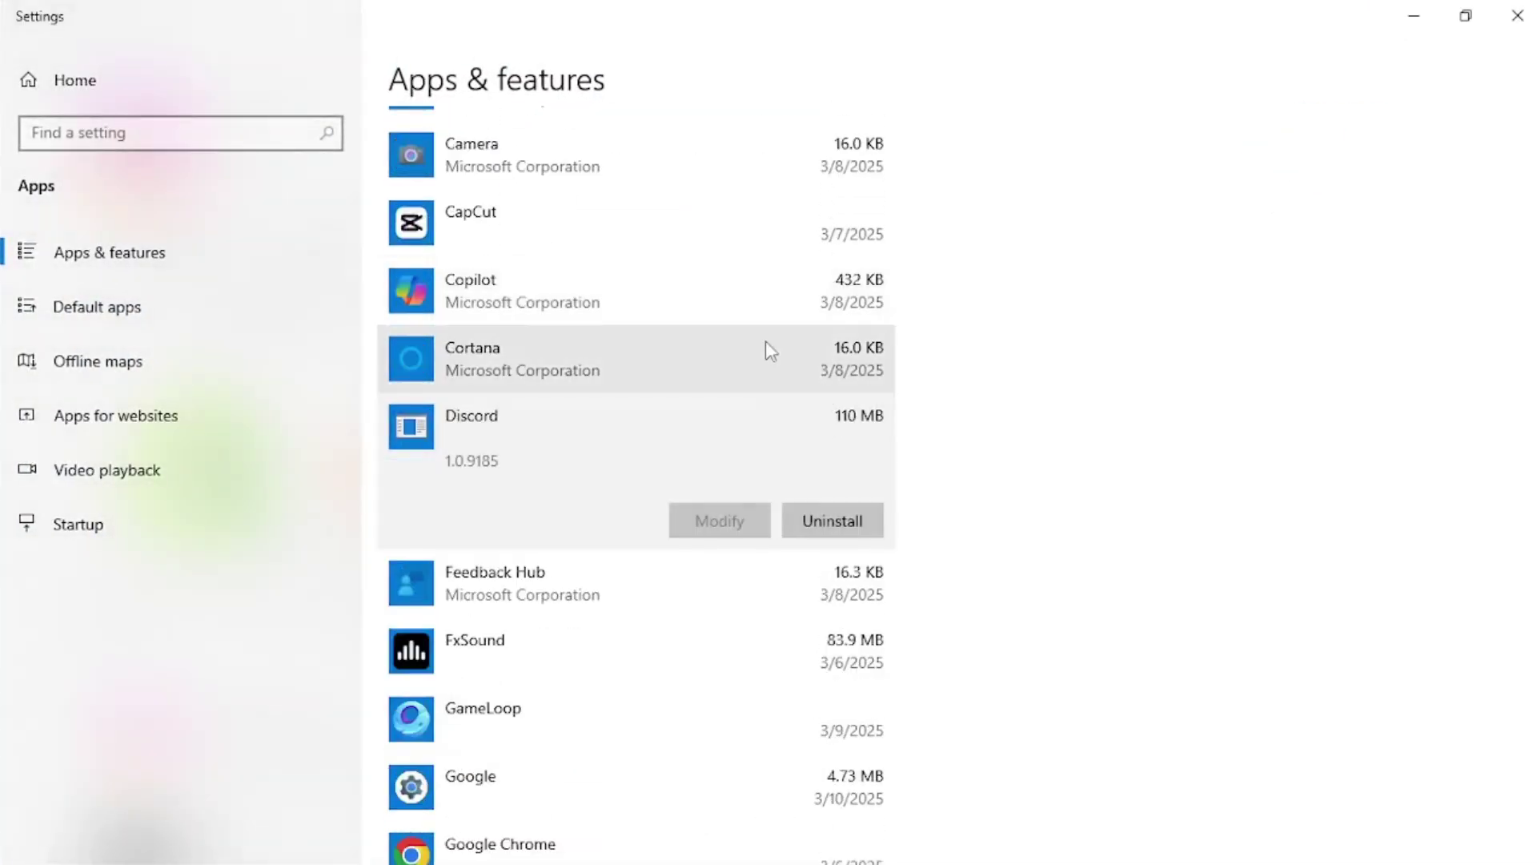
{"action": "scroll", "coordinate": [766, 341], "scroll_direction": "down", "scroll_amount": 2}
{"action": "scroll", "coordinate": [767, 358], "scroll_direction": "down", "scroll_amount": 5}
{"action": "left_click", "coordinate": [635, 326]}
{"action": "scroll", "coordinate": [637, 322], "scroll_direction": "down", "scroll_amount": 1}
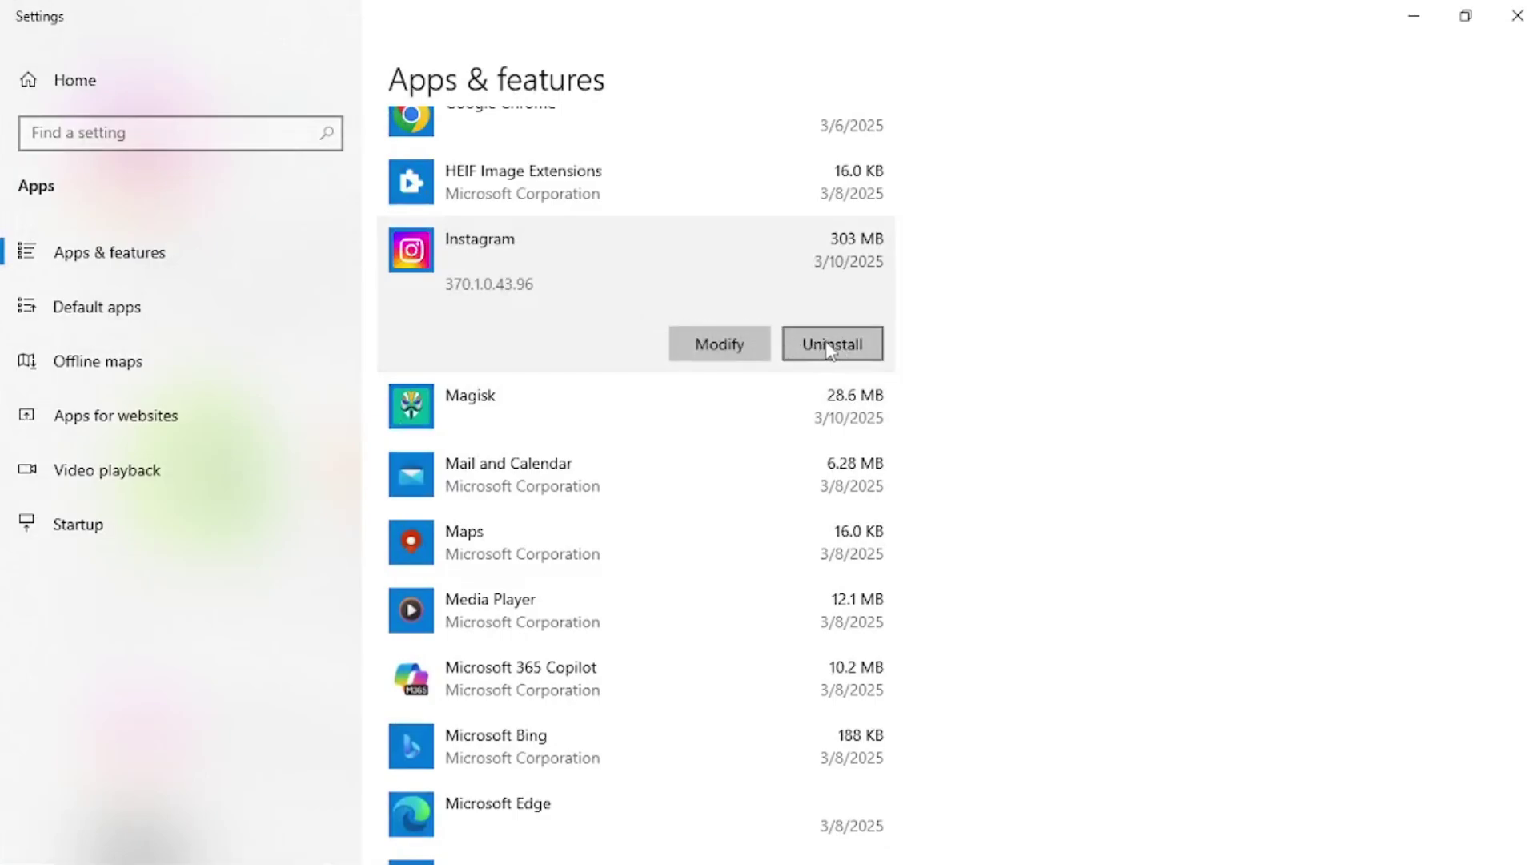
{"action": "left_click", "coordinate": [829, 349]}
{"action": "left_click", "coordinate": [913, 290]}
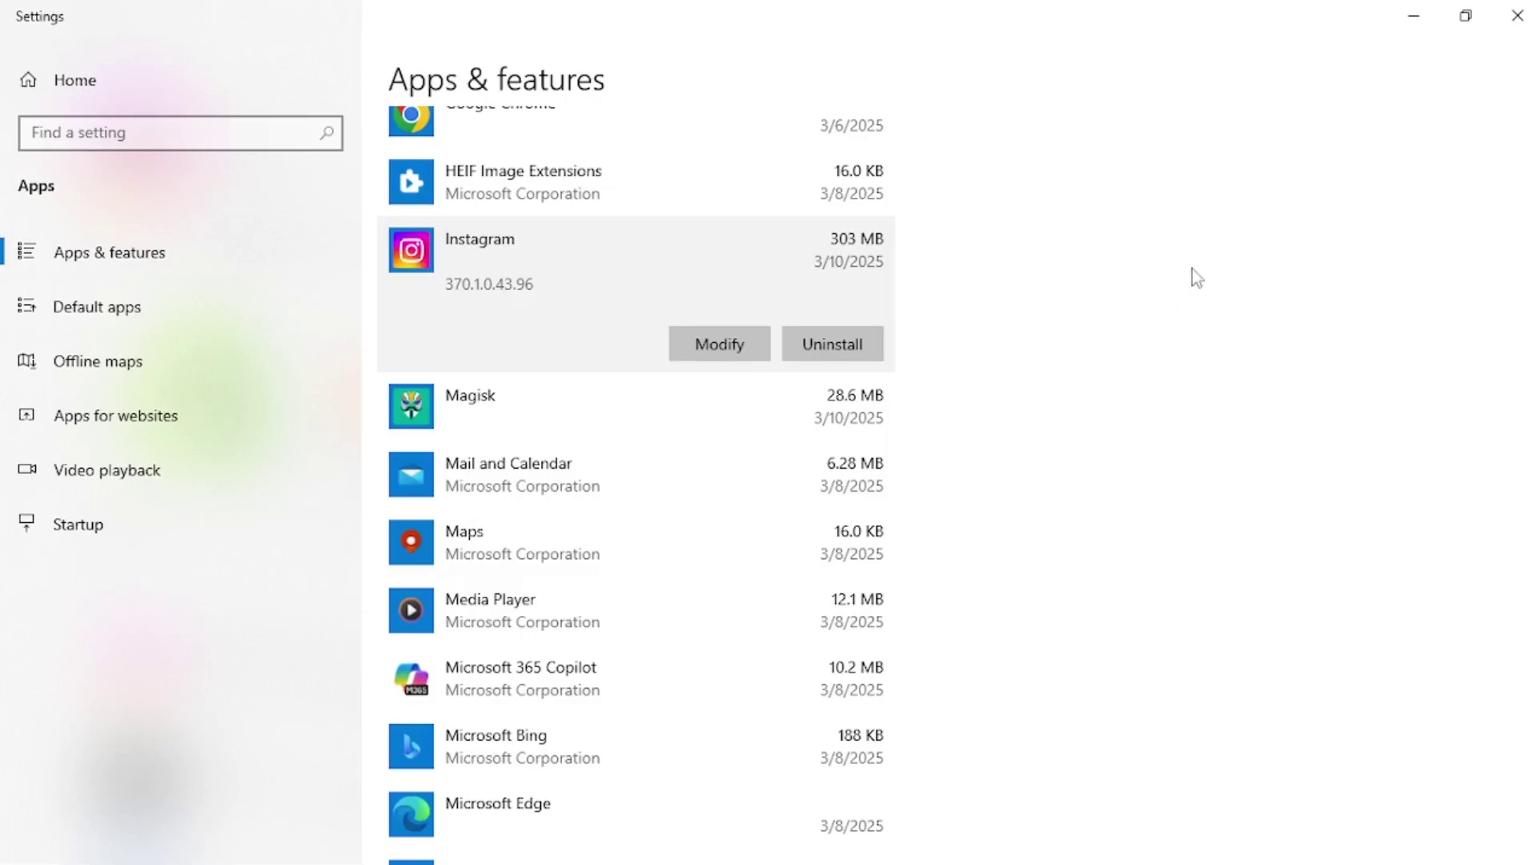
{"action": "left_click", "coordinate": [1398, 11]}
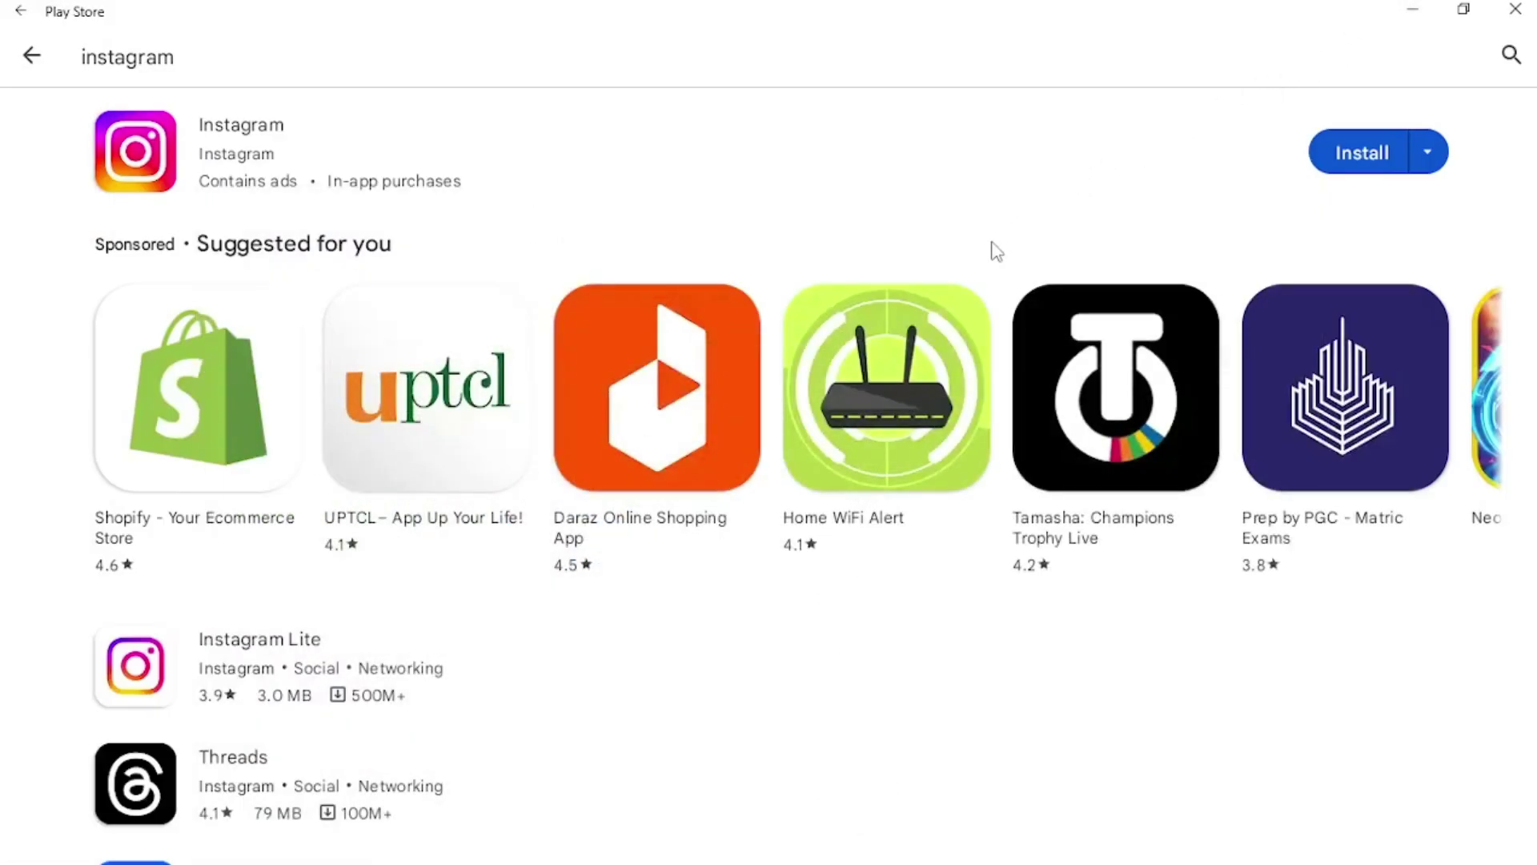
Bring up the computer's power options and locate Restart
{"action": "left_click", "coordinate": [26, 846]}
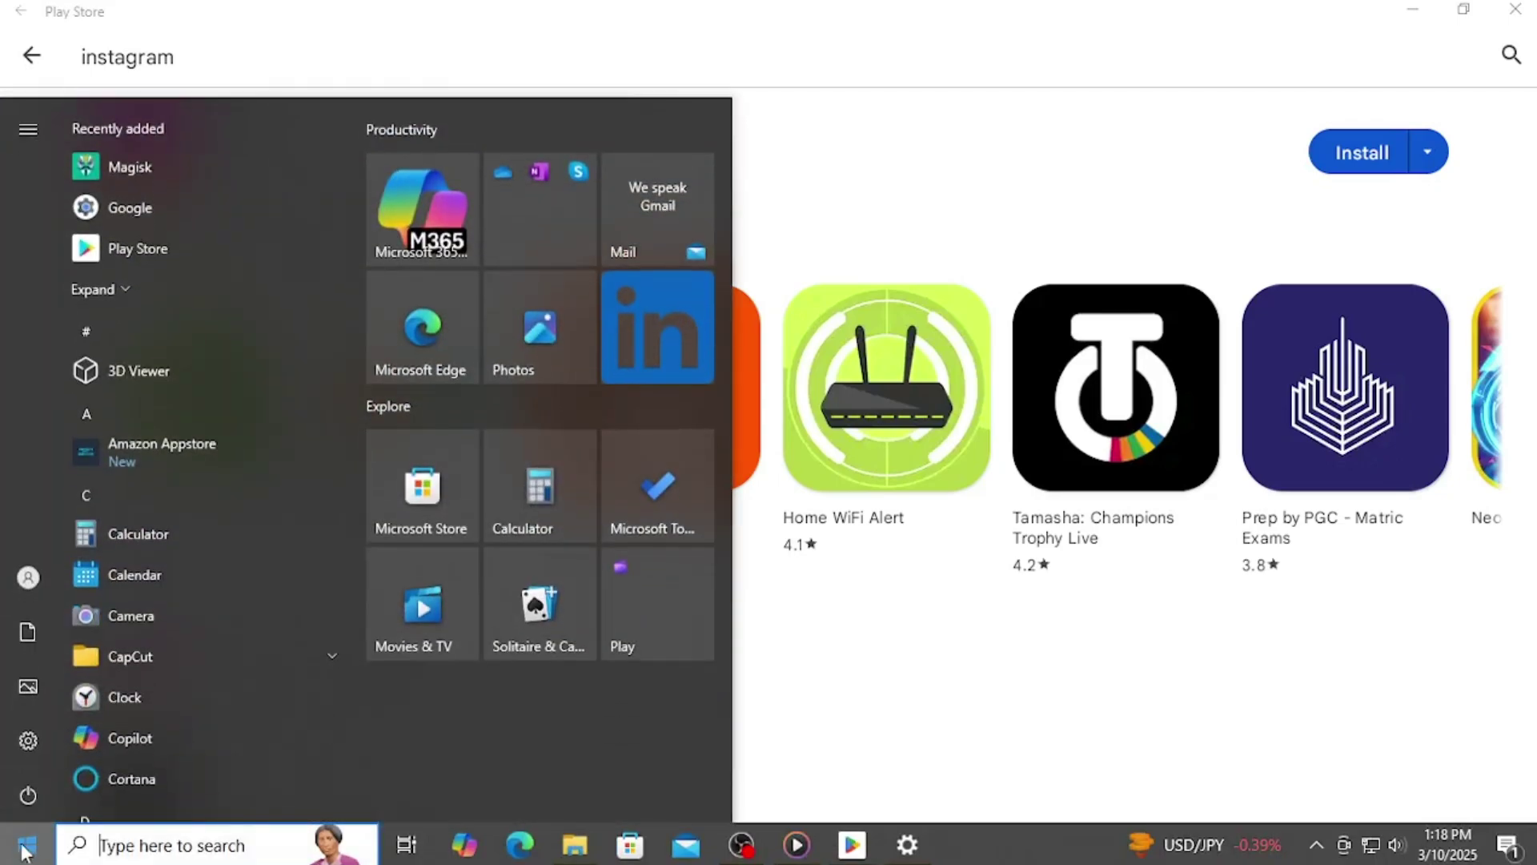
{"action": "mouse_move", "coordinate": [19, 801]}
{"action": "left_click", "coordinate": [75, 795]}
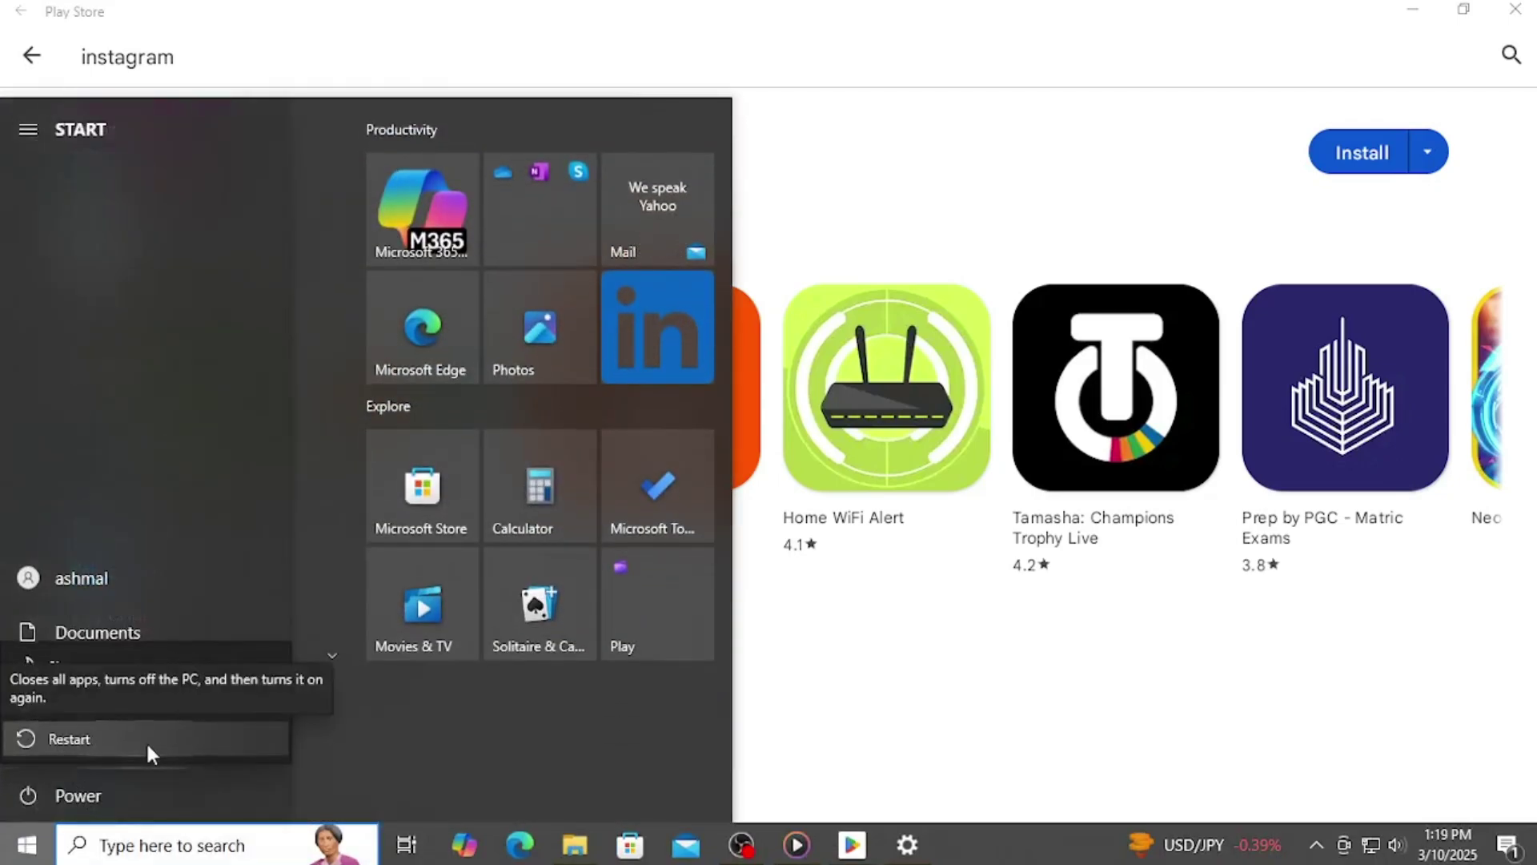
Examine the Instagram Lite page in the Play Store, including its reviews, and browse its full list of similar apps
{"action": "left_click", "coordinate": [773, 732]}
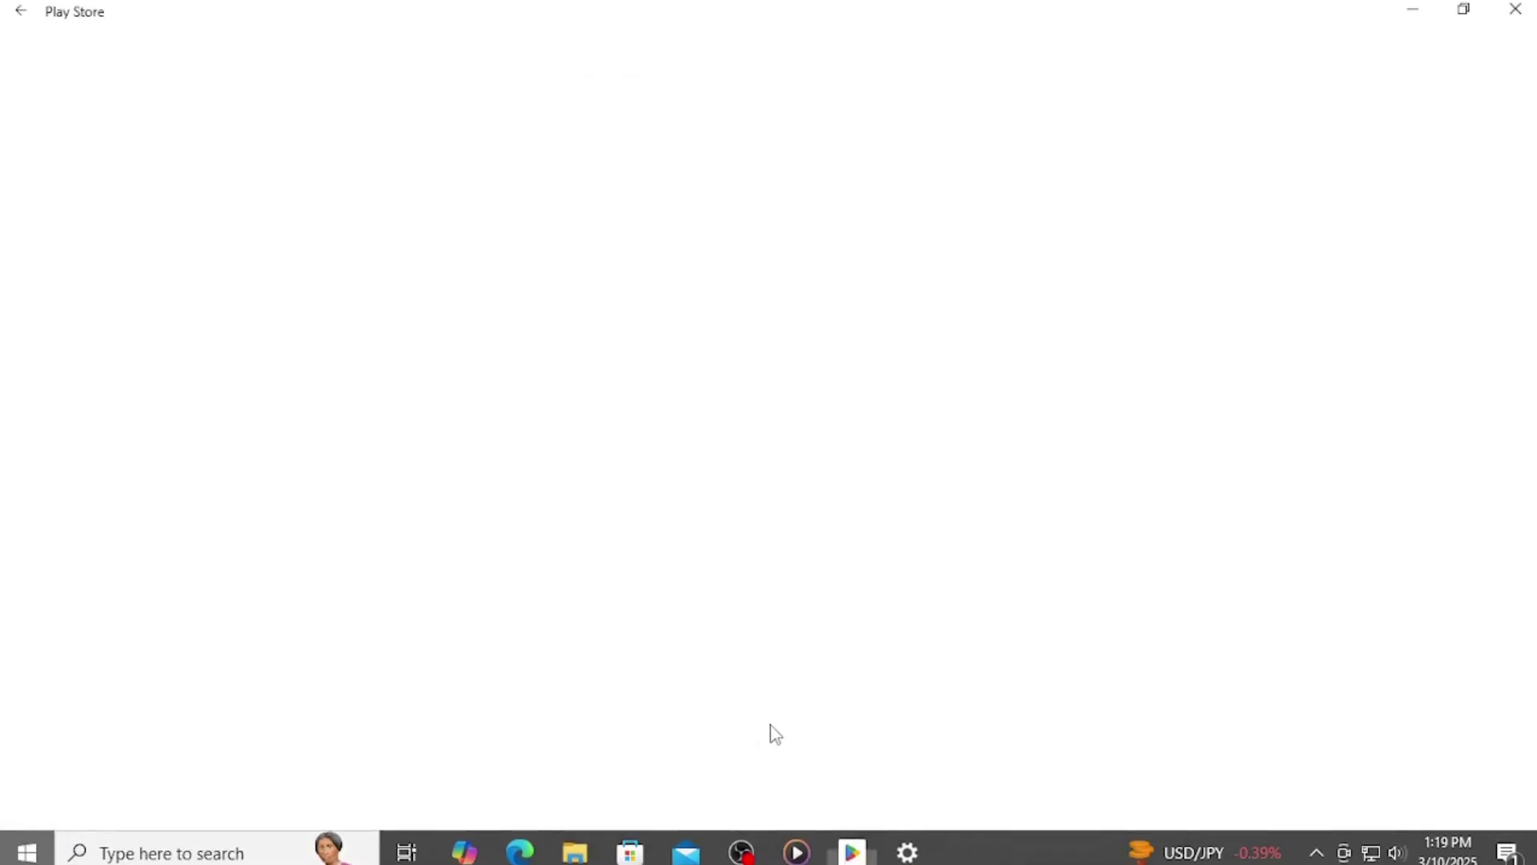
{"action": "scroll", "coordinate": [663, 560], "scroll_direction": "down", "scroll_amount": 6}
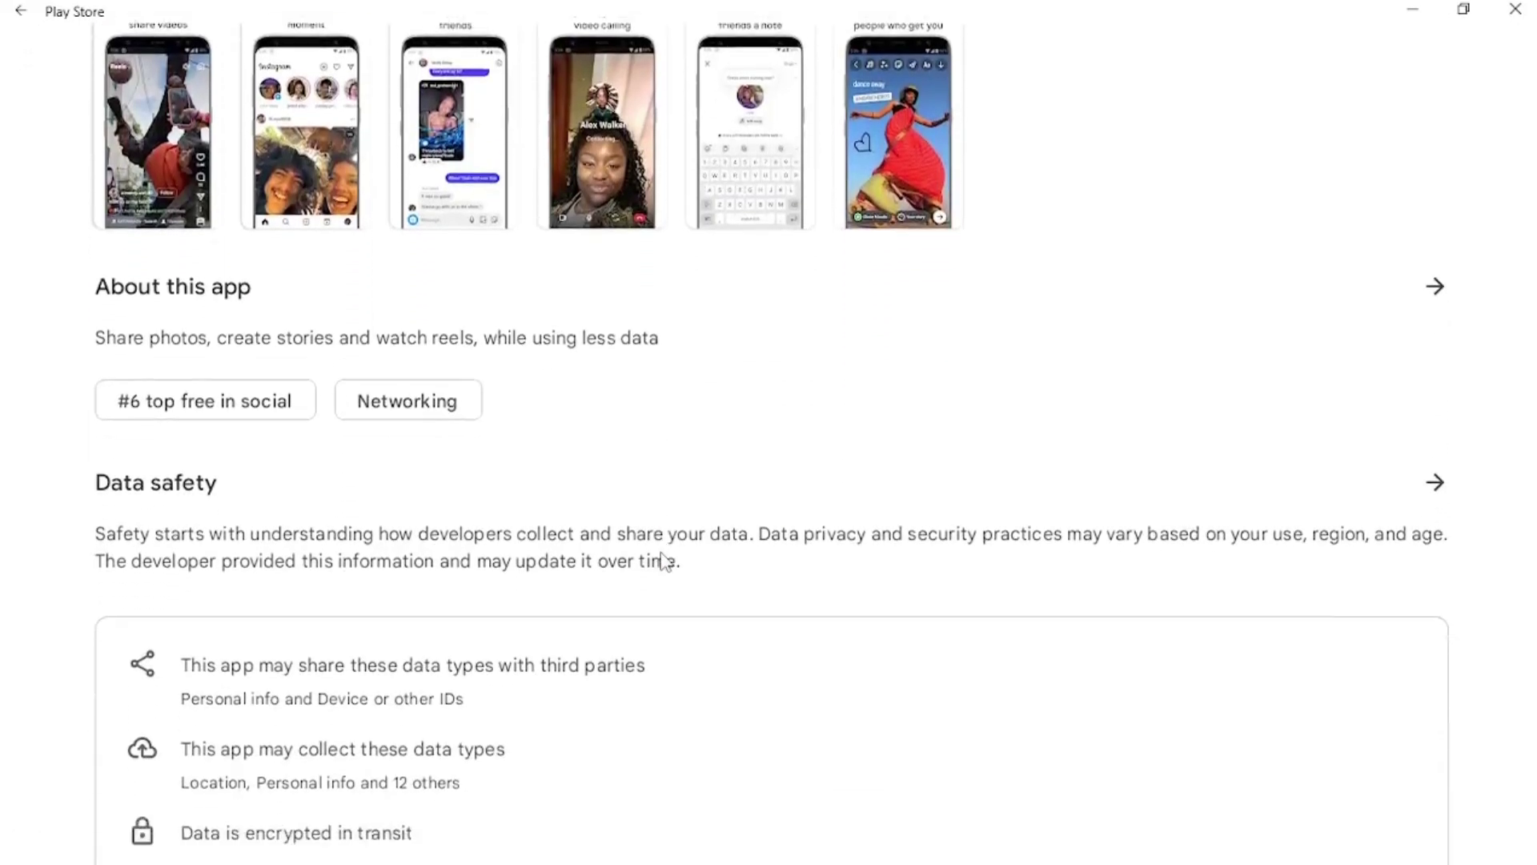
{"action": "scroll", "coordinate": [662, 561], "scroll_direction": "down", "scroll_amount": 15}
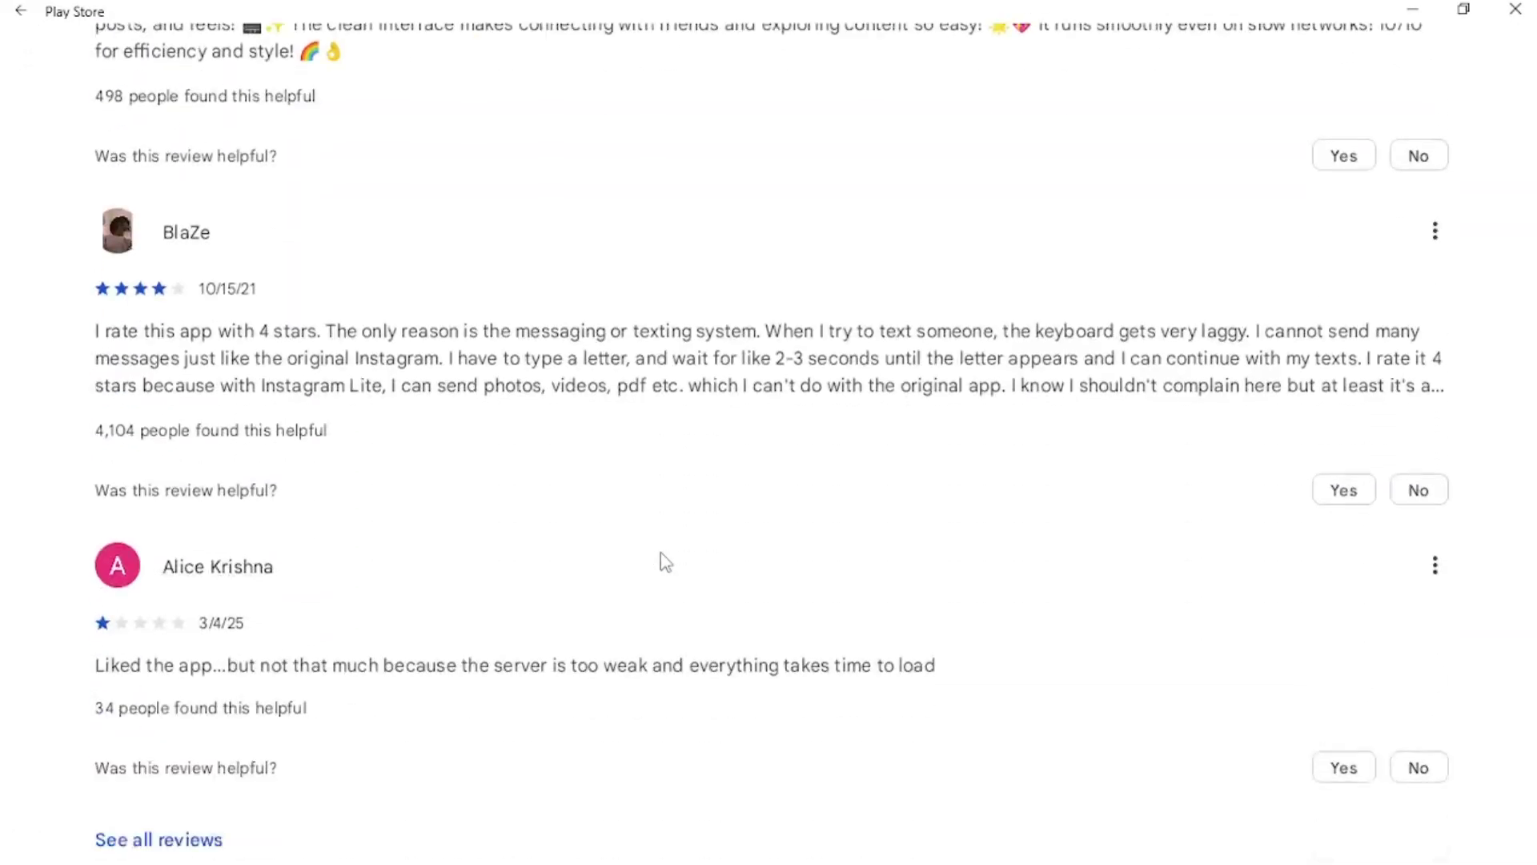
{"action": "scroll", "coordinate": [664, 560], "scroll_direction": "down", "scroll_amount": 15}
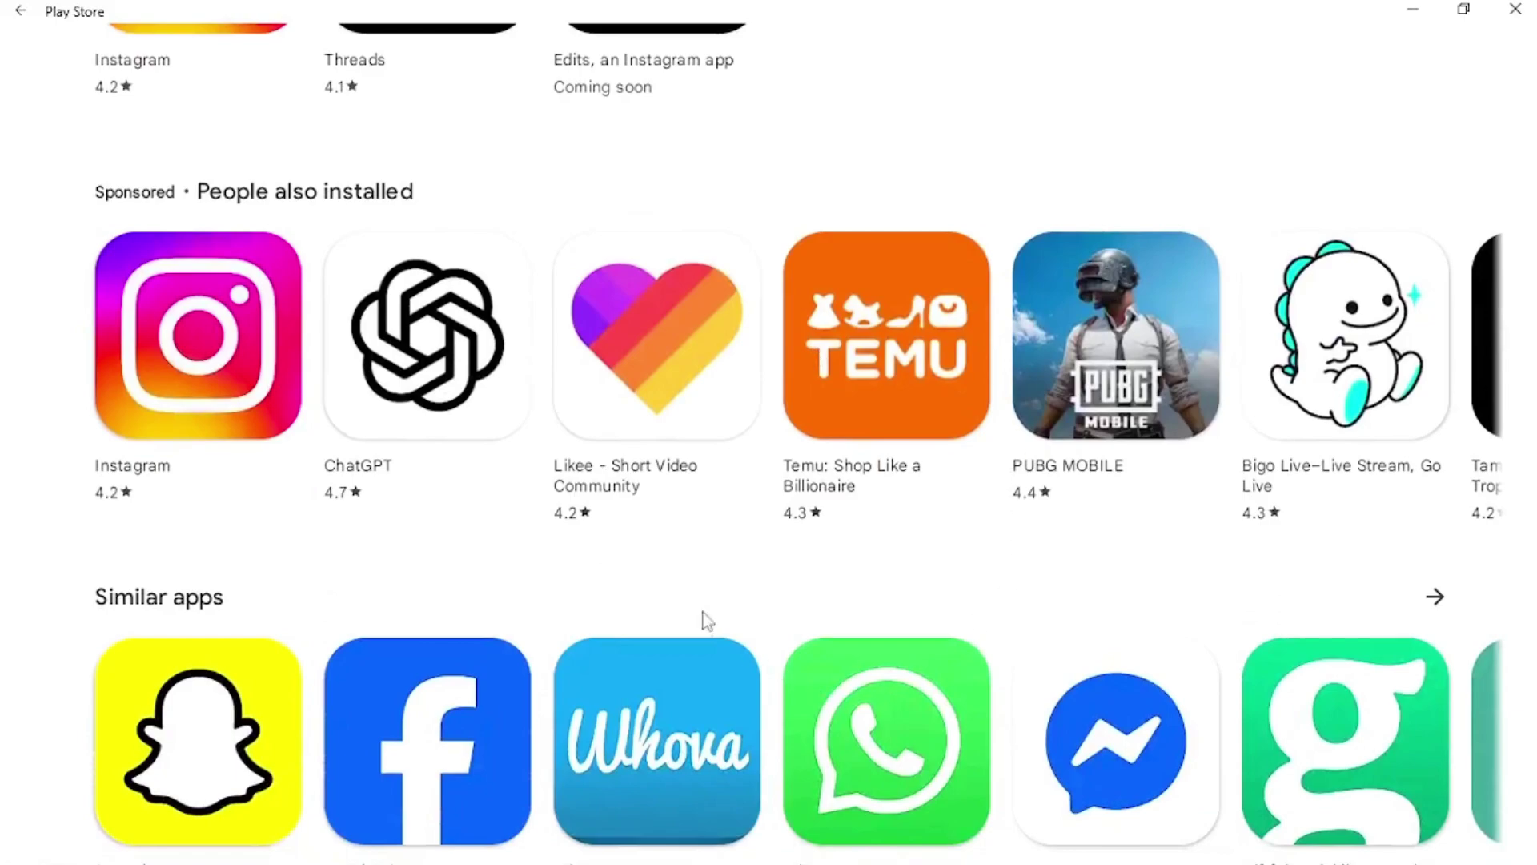
{"action": "scroll", "coordinate": [941, 789], "scroll_direction": "down", "scroll_amount": 5}
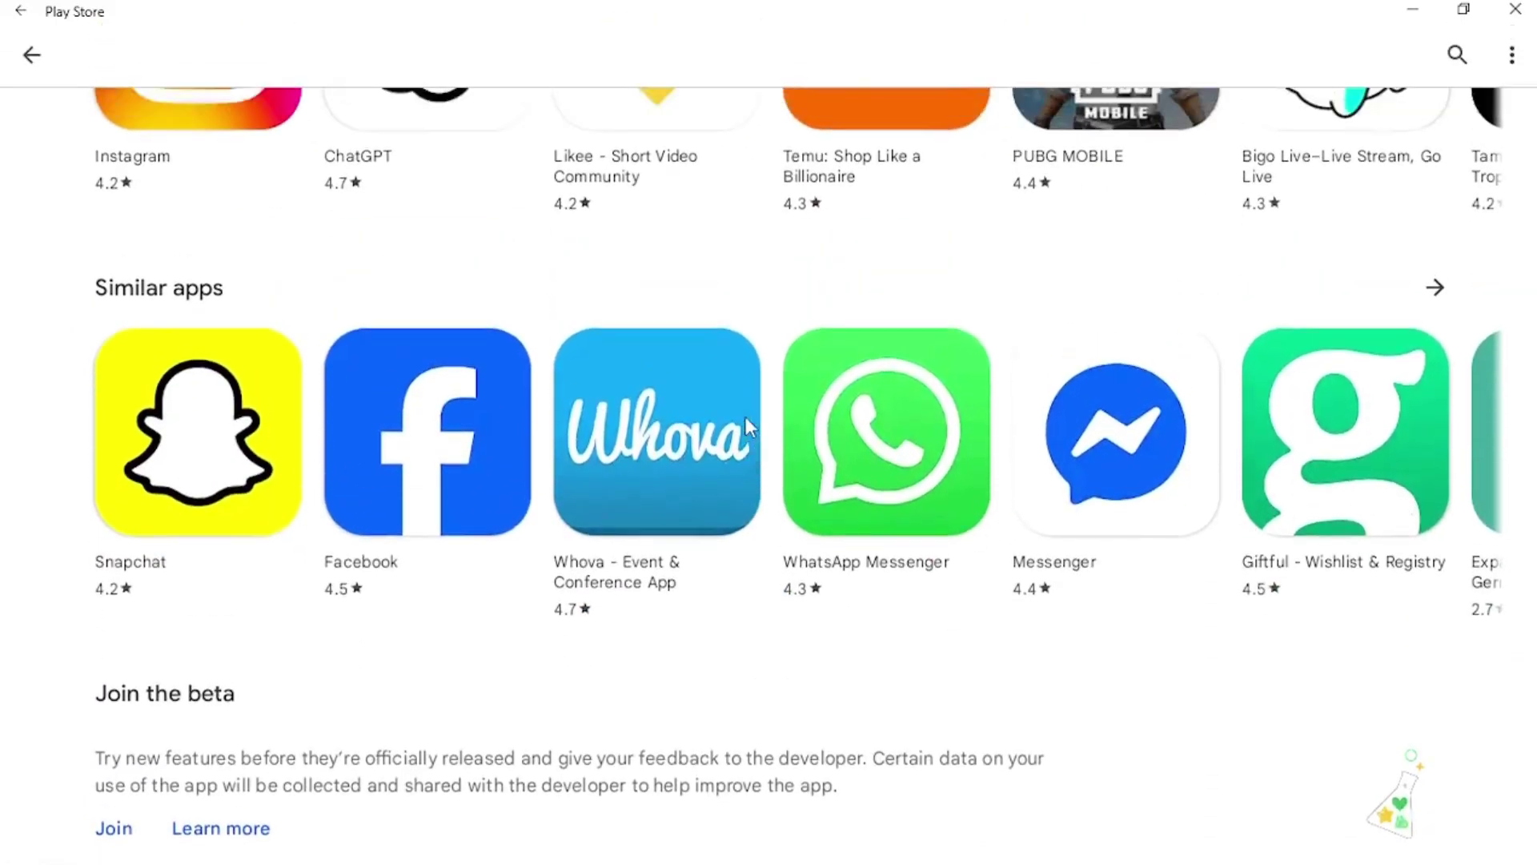
{"action": "scroll", "coordinate": [921, 425], "scroll_direction": "up", "scroll_amount": 8}
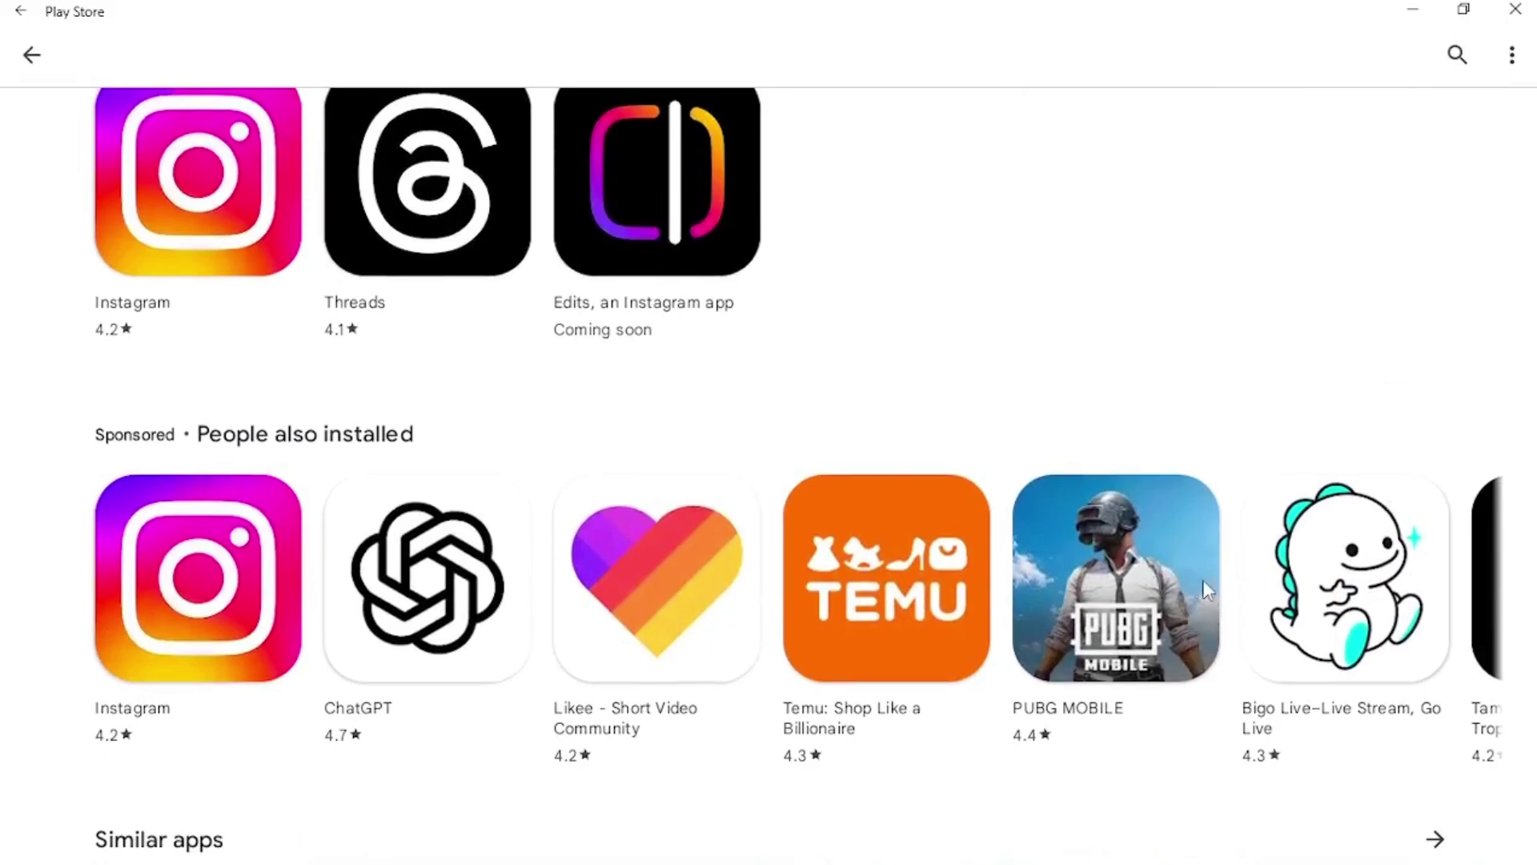
{"action": "left_click", "coordinate": [1437, 837]}
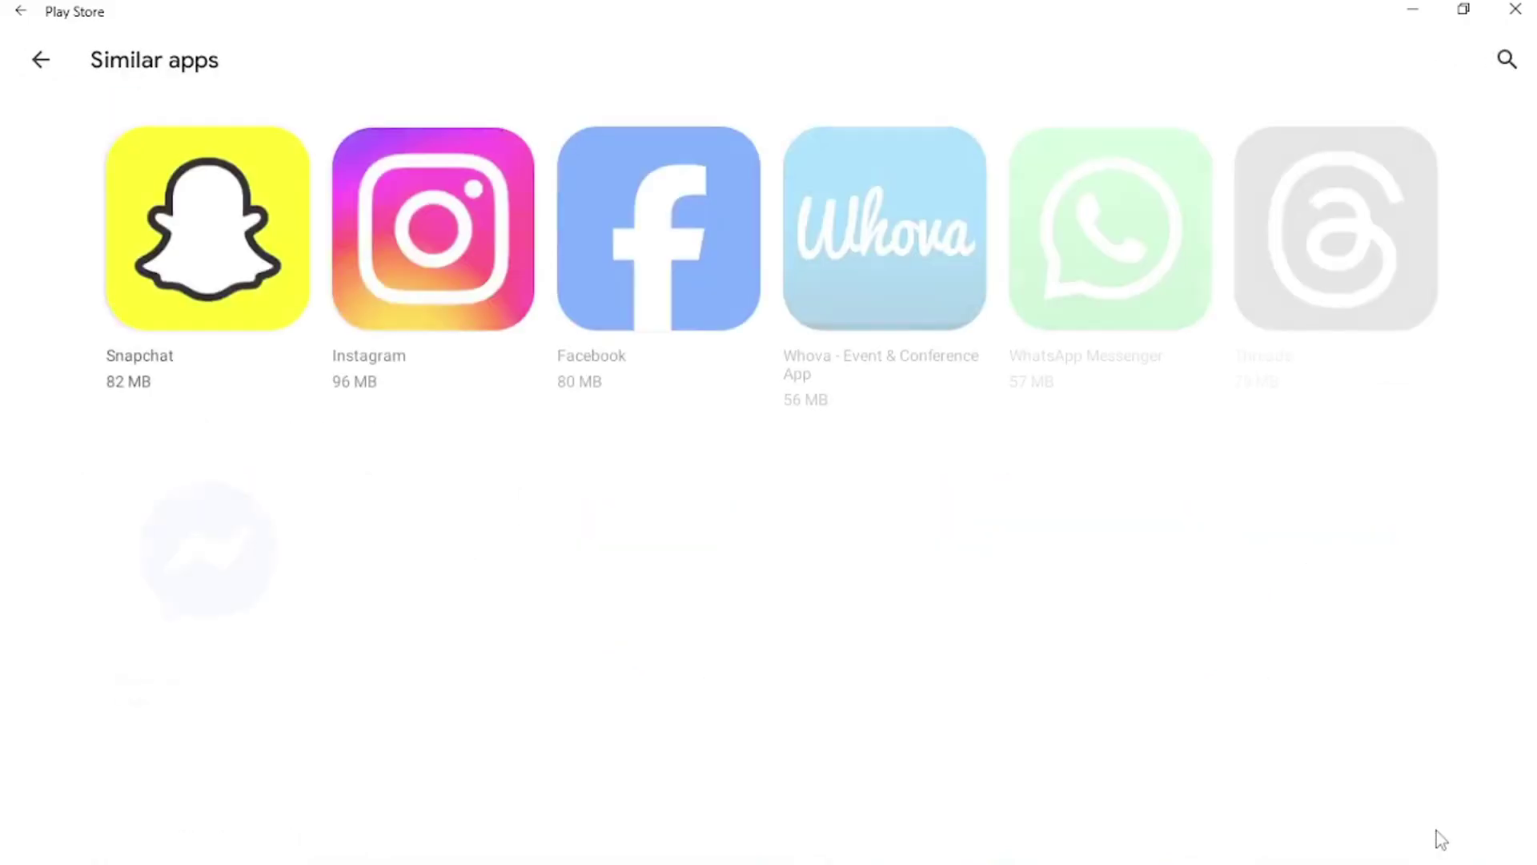
{"action": "scroll", "coordinate": [1165, 657], "scroll_direction": "down", "scroll_amount": 2}
{"action": "scroll", "coordinate": [1153, 646], "scroll_direction": "down", "scroll_amount": 9}
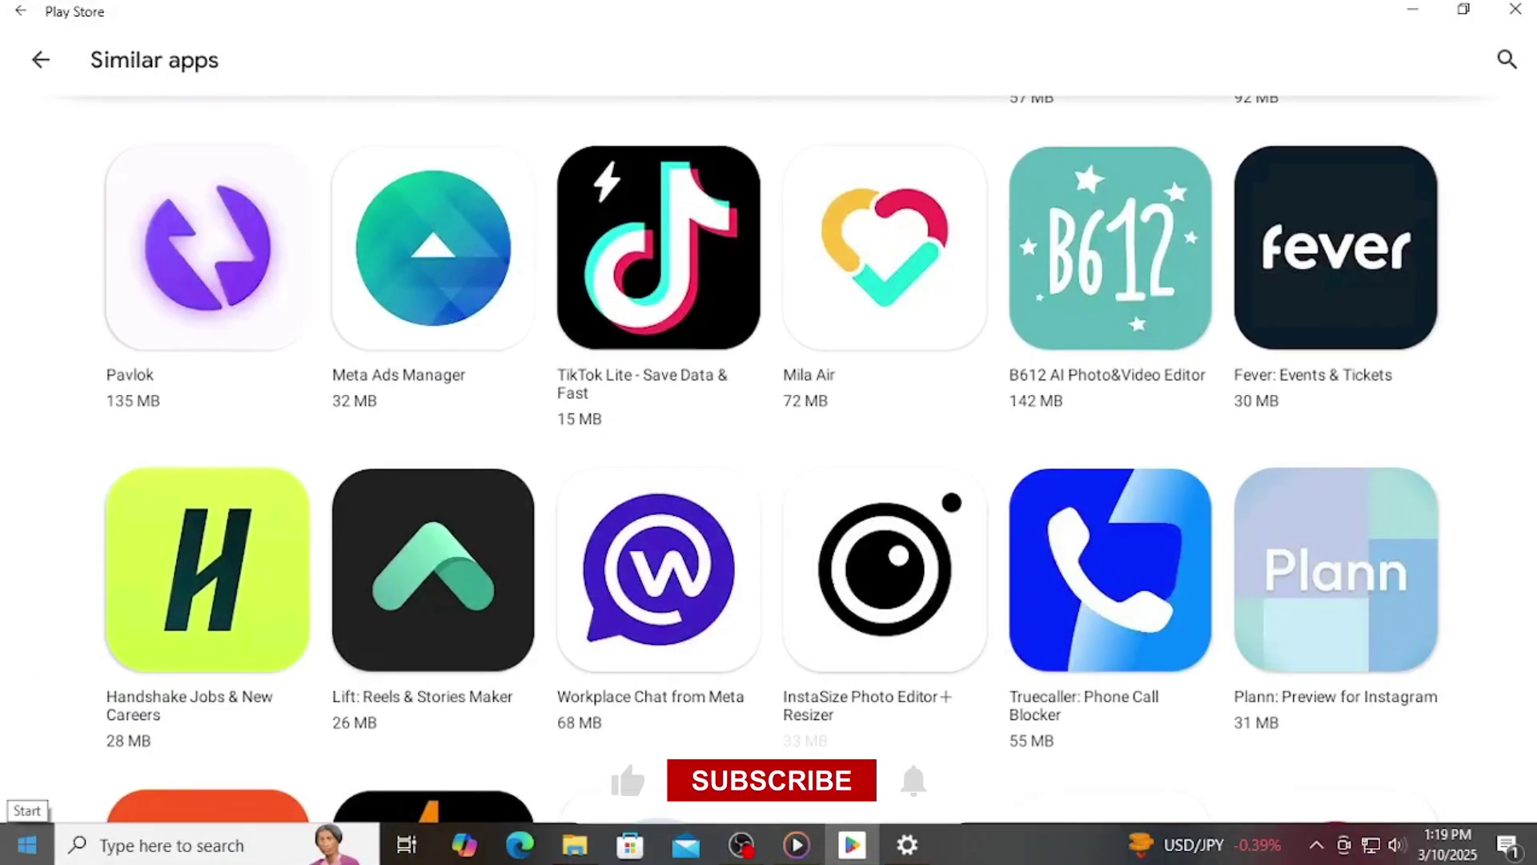
Switch to File Explorer and open the Downloads folder
{"action": "left_click", "coordinate": [580, 855]}
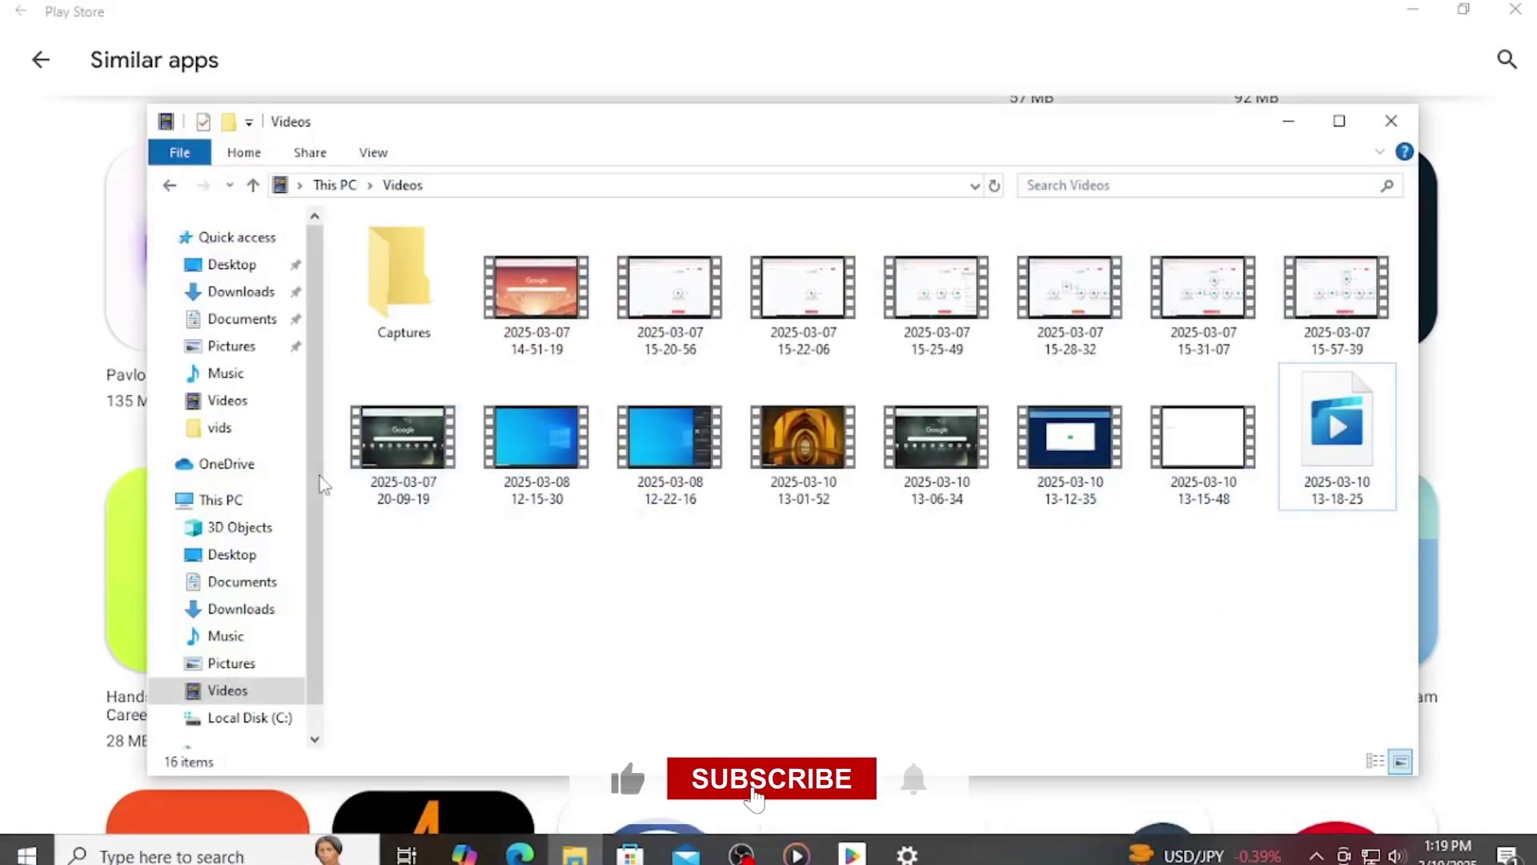
{"action": "left_click", "coordinate": [255, 585]}
{"action": "left_click", "coordinate": [244, 610]}
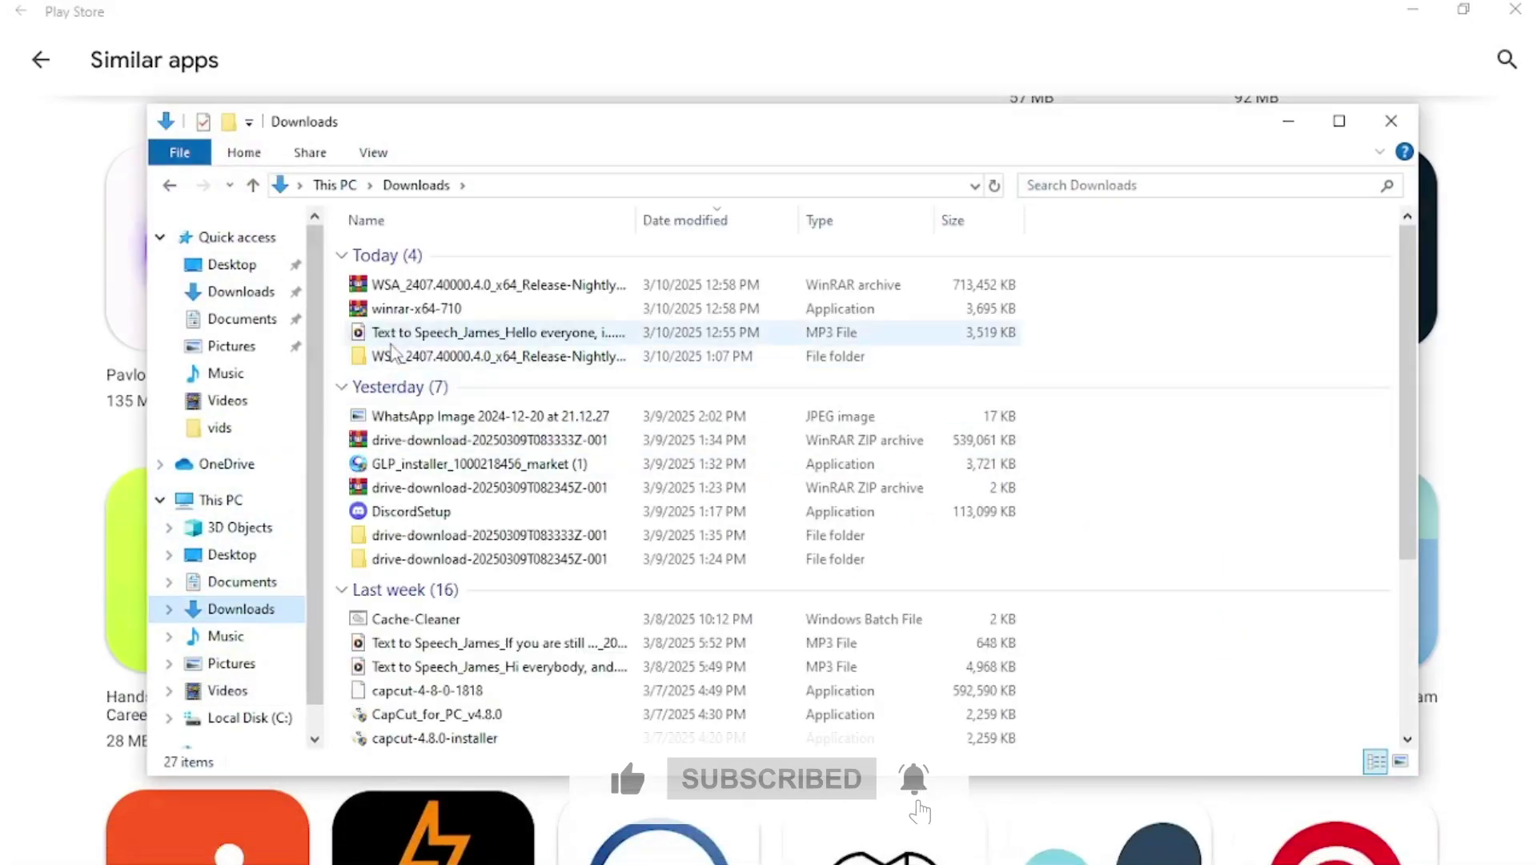